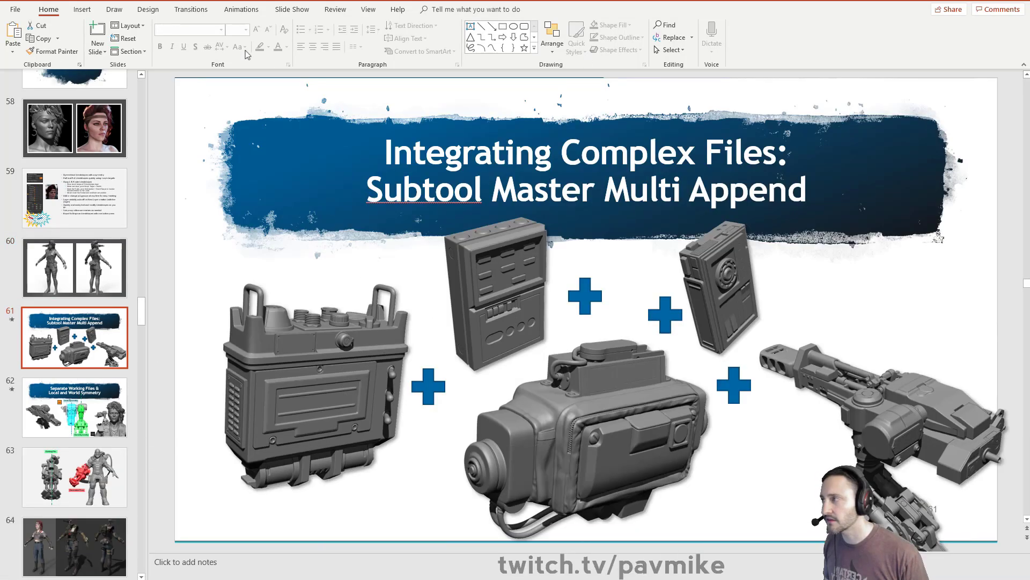
# Switch to ZBrush and start loading a tool, browsing to the streaming > Summit > Characters folder
pyautogui.hotkey('alt', 'Tab')
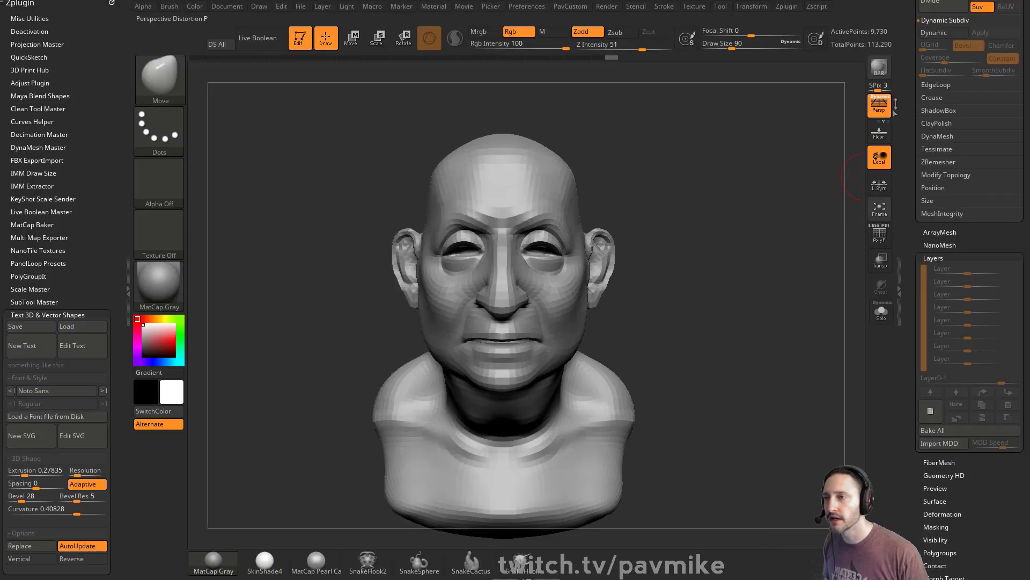
pyautogui.click(934, 23)
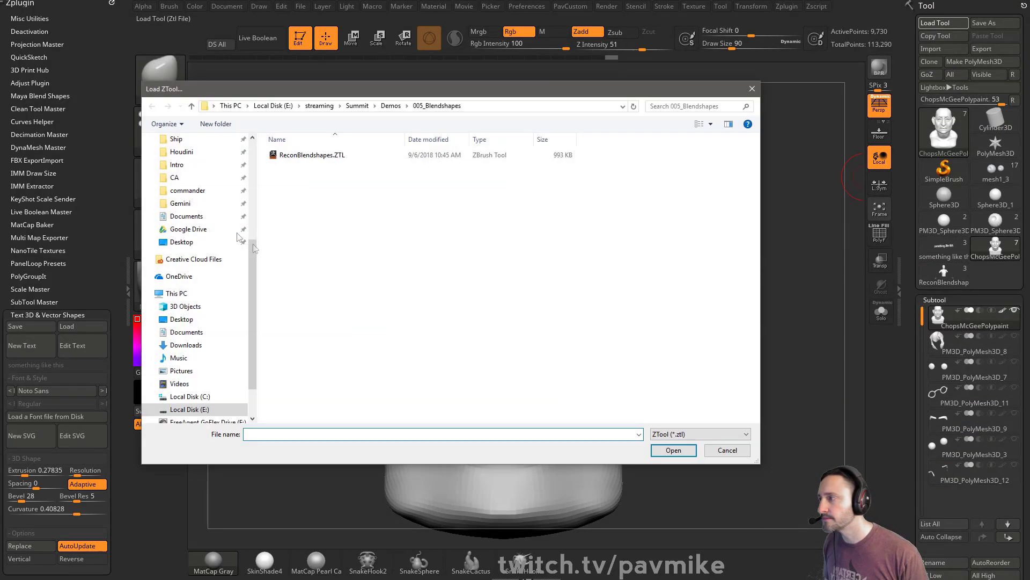
pyautogui.scroll(5, 194, 217)
pyautogui.scroll(-5, 201, 177)
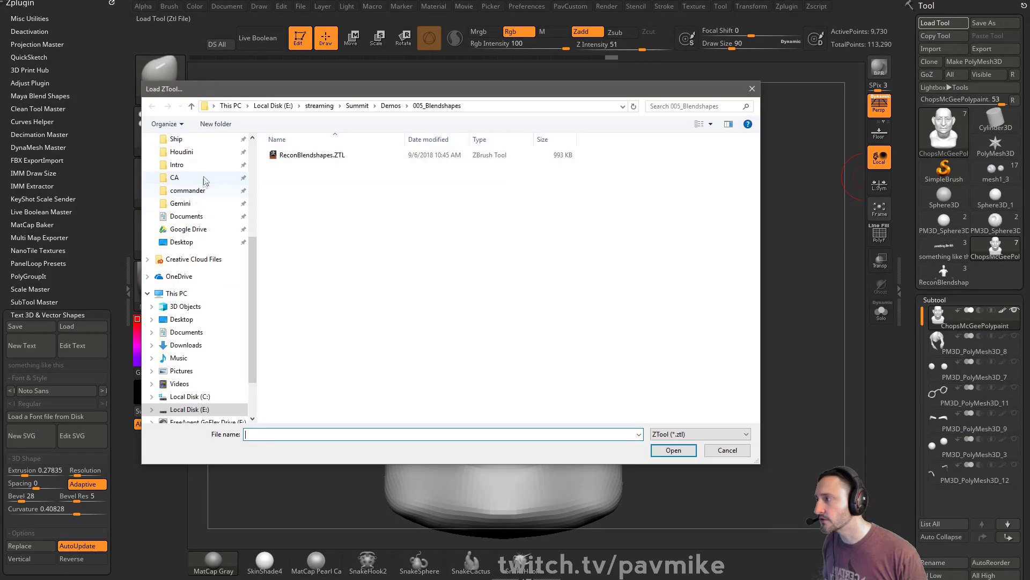
pyautogui.scroll(5, 201, 179)
pyautogui.click(198, 186)
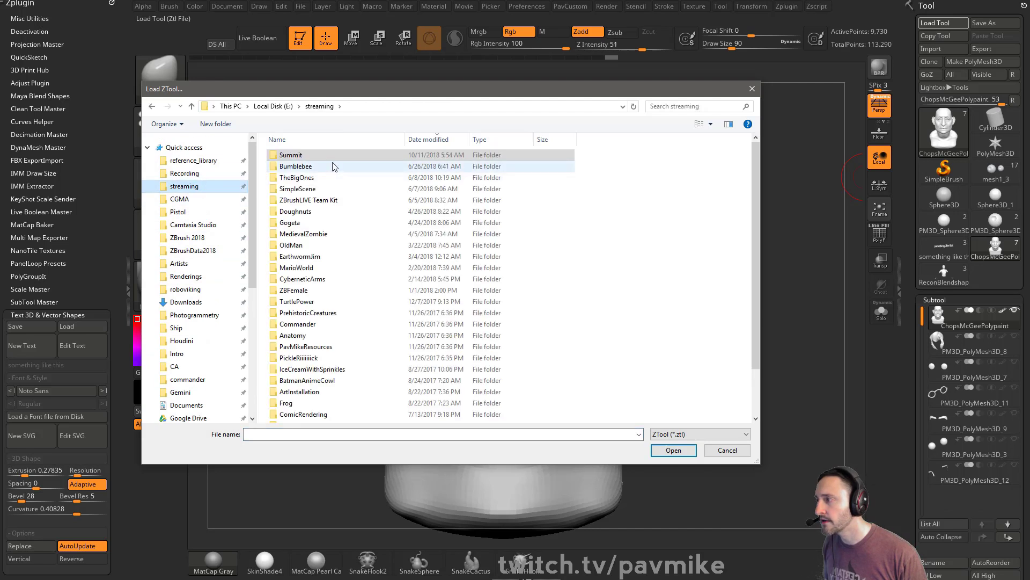
pyautogui.doubleClick(318, 168)
pyautogui.doubleClick(320, 181)
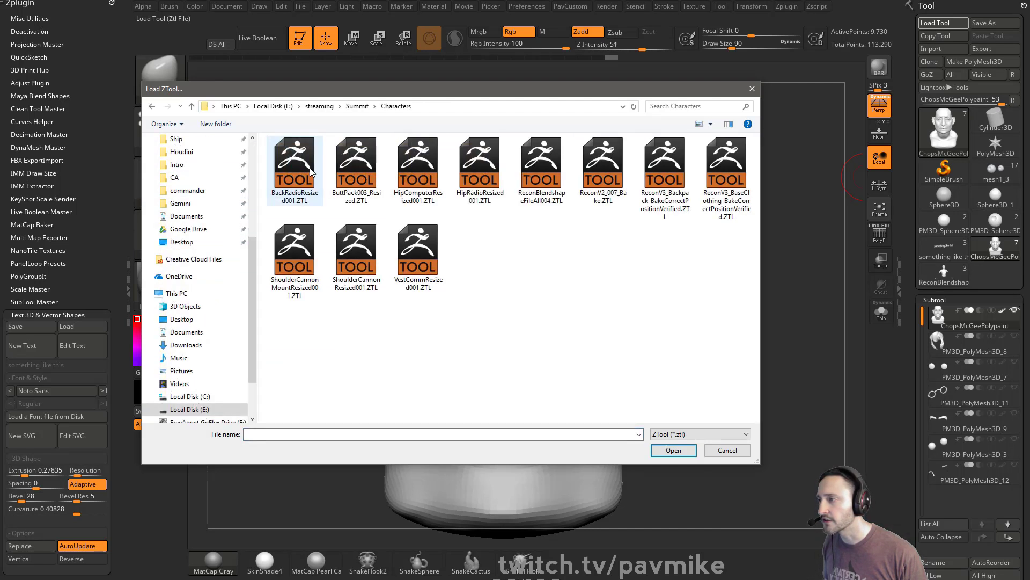
# List the folder's files with details and load BackRadioResized001.ZTL
pyautogui.rightClick(582, 268)
pyautogui.moveTo(569, 269)
pyautogui.click(596, 331)
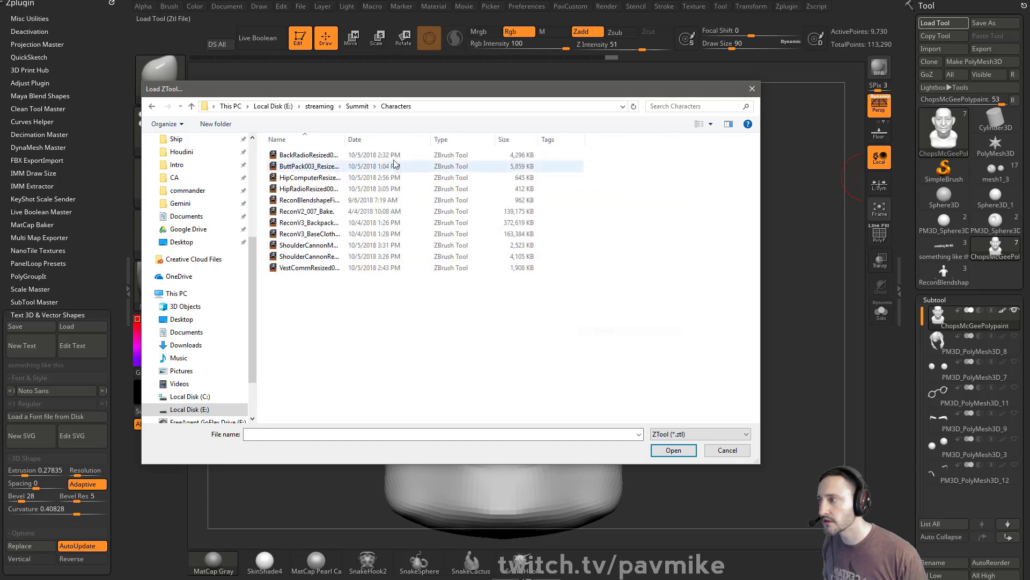
pyautogui.doubleClick(376, 155)
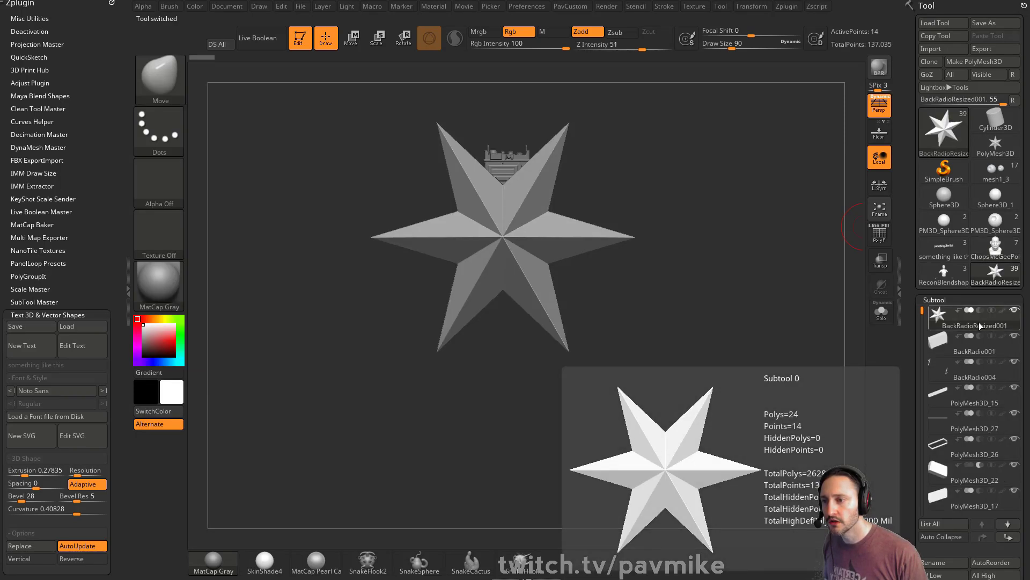
# Select the BackRadio001 subtool, frame it in the viewport and turn on its polyframe display
pyautogui.click(975, 351)
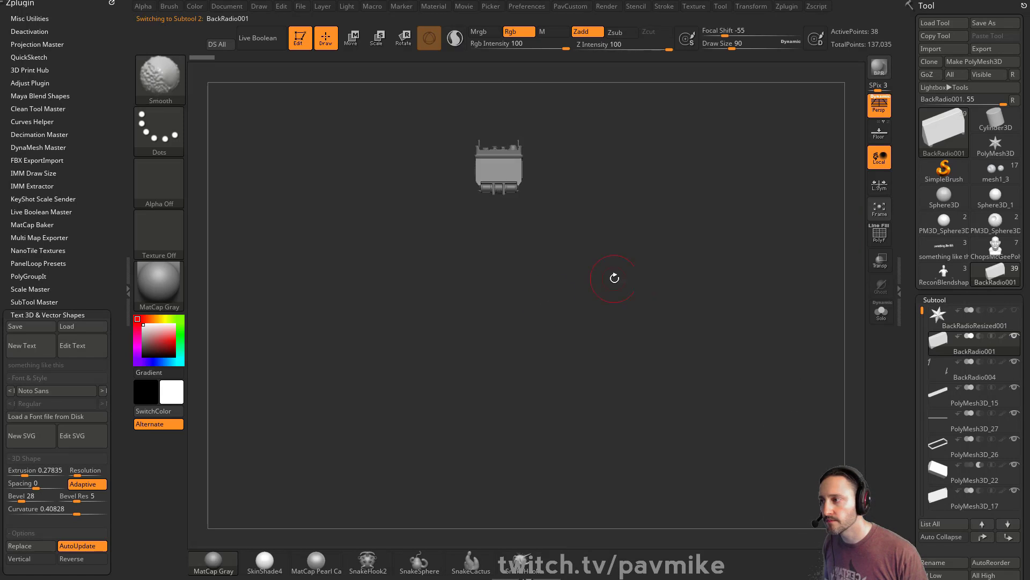
pyautogui.press('f')
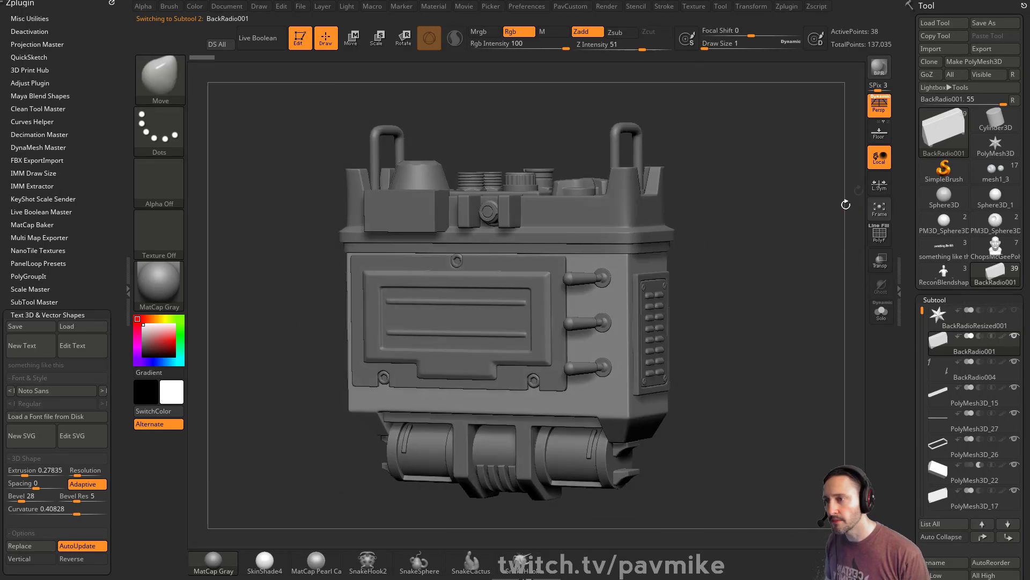
pyautogui.moveTo(810, 235); pyautogui.dragTo(855, 237)
pyautogui.click(878, 239)
pyautogui.press('s')
pyautogui.moveTo(770, 275); pyautogui.dragTo(781, 276)
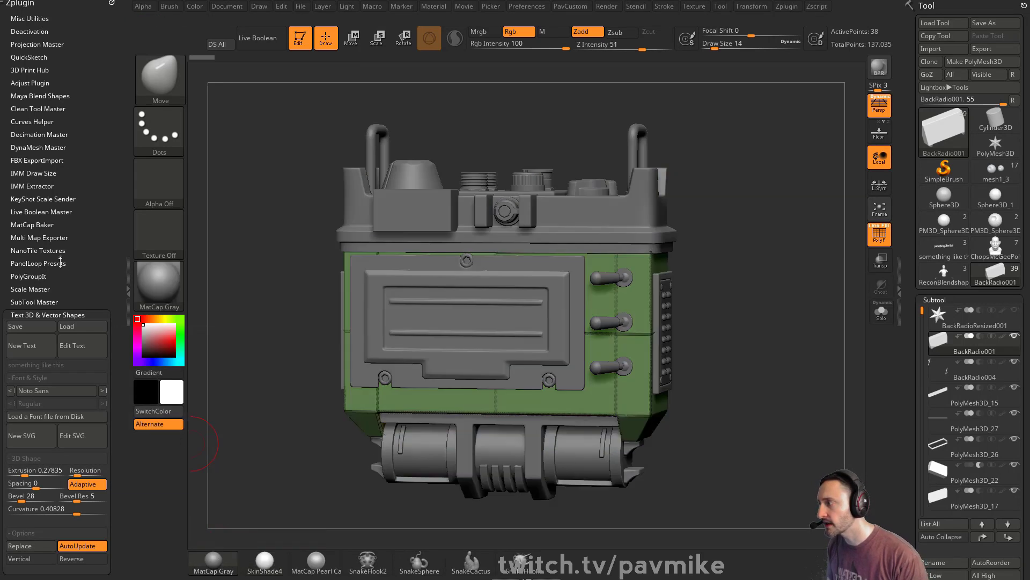
# Brighten the MatCap Gray material on the back radio model
pyautogui.moveTo(437, 9)
pyautogui.moveTo(479, 339); pyautogui.dragTo(491, 338)
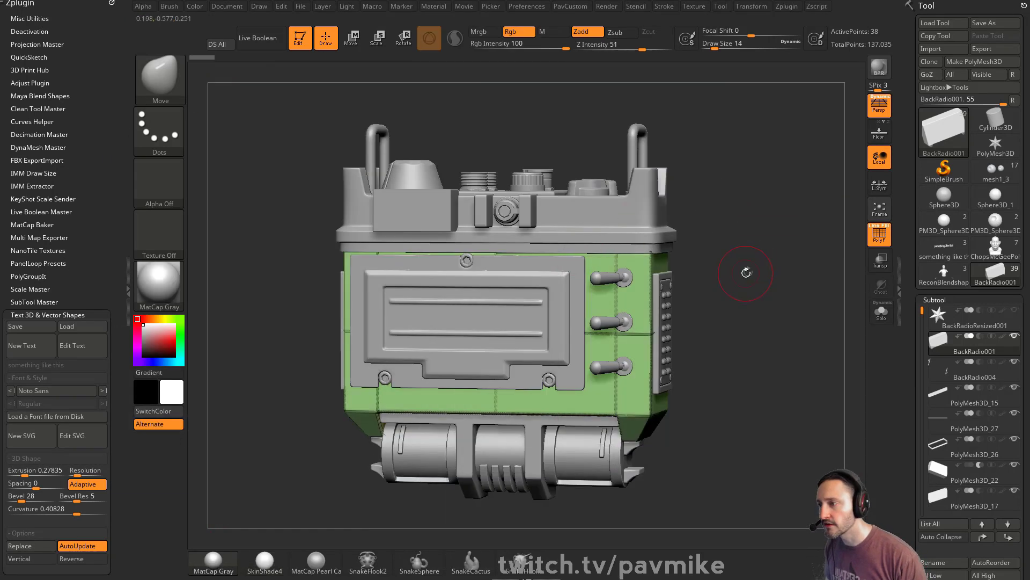
pyautogui.press('s')
pyautogui.moveTo(746, 272); pyautogui.dragTo(760, 278)
pyautogui.moveTo(778, 271)
pyautogui.mouseDown()
pyautogui.moveTo(763, 304)
pyautogui.moveTo(779, 282)
pyautogui.moveTo(767, 258)
pyautogui.moveTo(778, 253)
pyautogui.mouseUp()
# Turn polyframe off, then select the box subtool PolyMesh3D_22 on the radio's front and move it to the end of the subtool list
pyautogui.hotkey('alt', 'b')
pyautogui.hotkey('shift', 'f')
pyautogui.moveTo(859, 357); pyautogui.dragTo(775, 260)
pyautogui.hotkey('ctrl', 'b')
pyautogui.keyDown('alt'); pyautogui.click(496, 252); pyautogui.keyUp('alt')
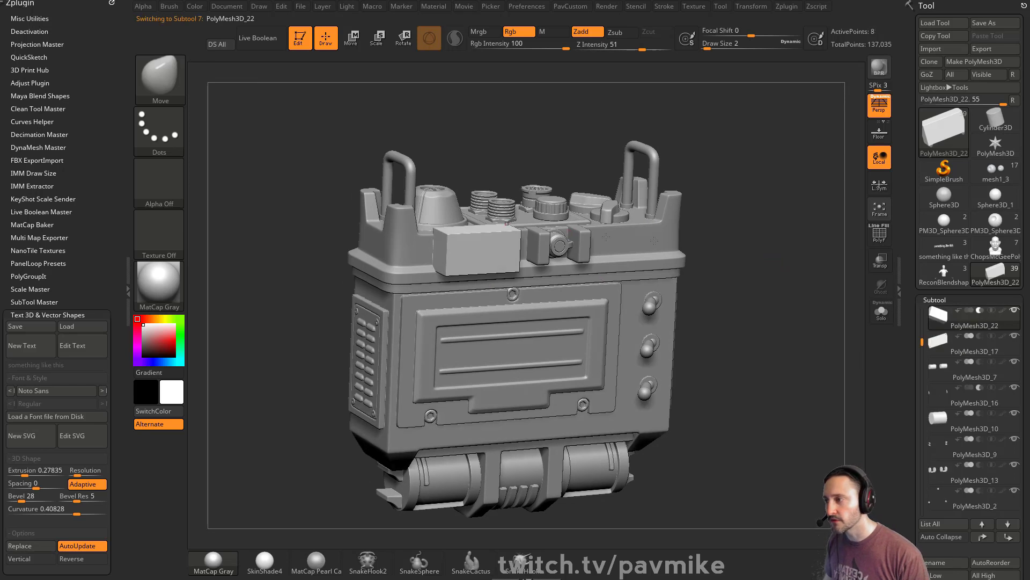
pyautogui.scroll(-2, 916, 413)
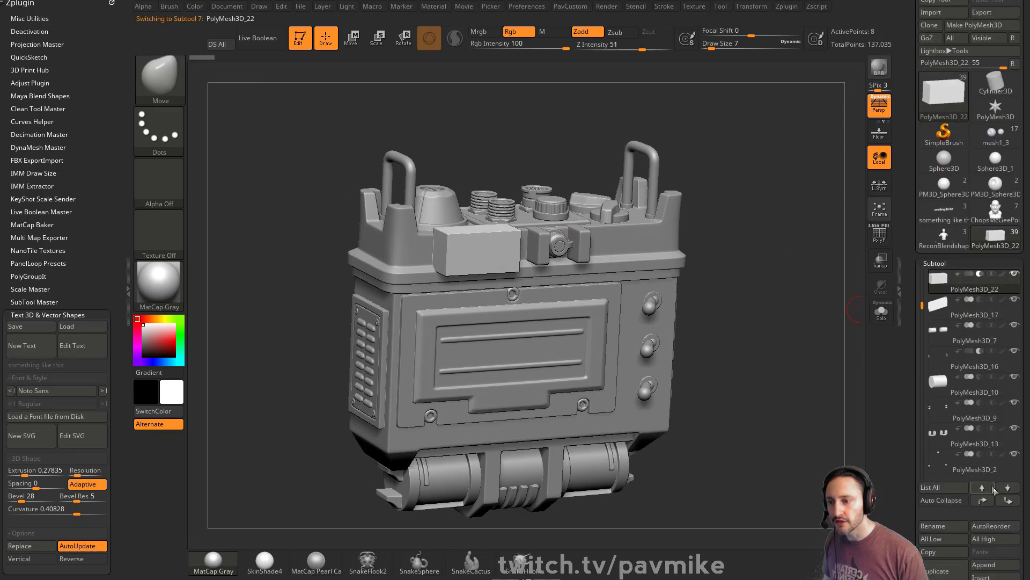
pyautogui.keyDown('shift'); pyautogui.click(1008, 487); pyautogui.keyUp('shift')
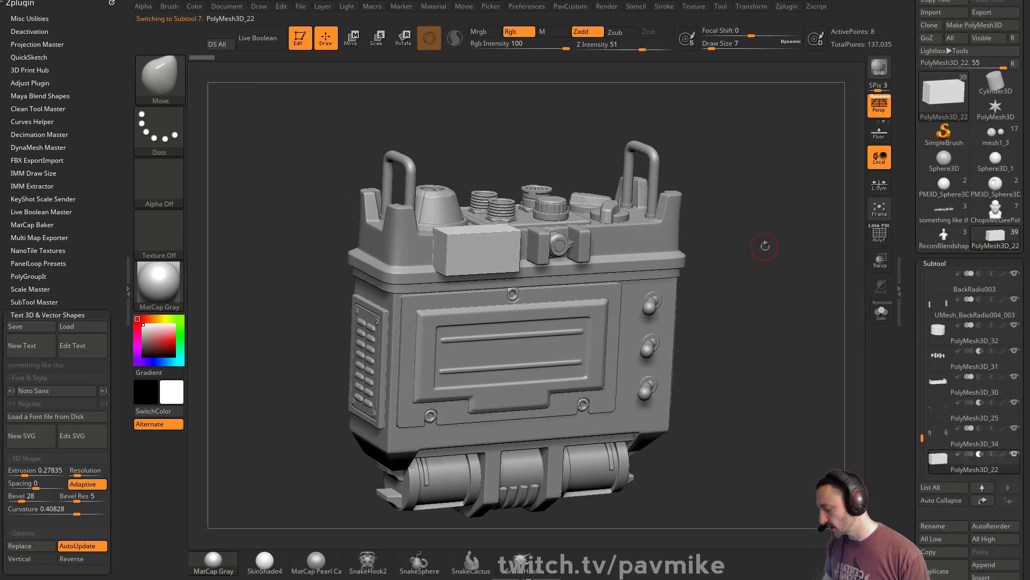
# Preview the box's cut into the upper housing with Live Boolean, then return to the uncut view with polyframe on
pyautogui.moveTo(766, 243); pyautogui.dragTo(766, 251)
pyautogui.hotkey('ctrl', 'b')
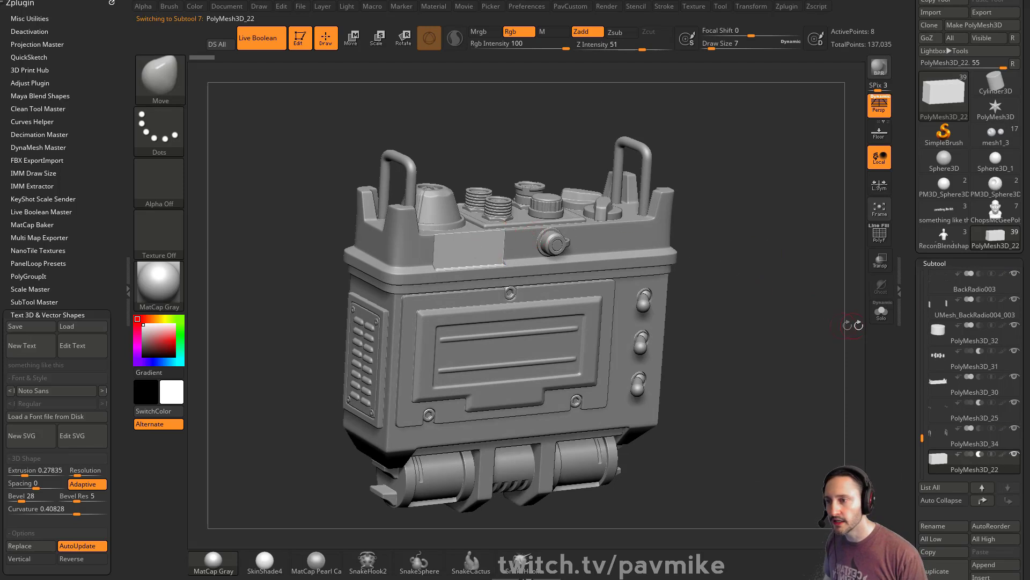
pyautogui.keyDown('alt'); pyautogui.moveTo(823, 313); pyautogui.dragTo(832, 302); pyautogui.keyUp('alt')
pyautogui.keyDown('alt'); pyautogui.moveTo(848, 215); pyautogui.dragTo(797, 274); pyautogui.keyUp('alt')
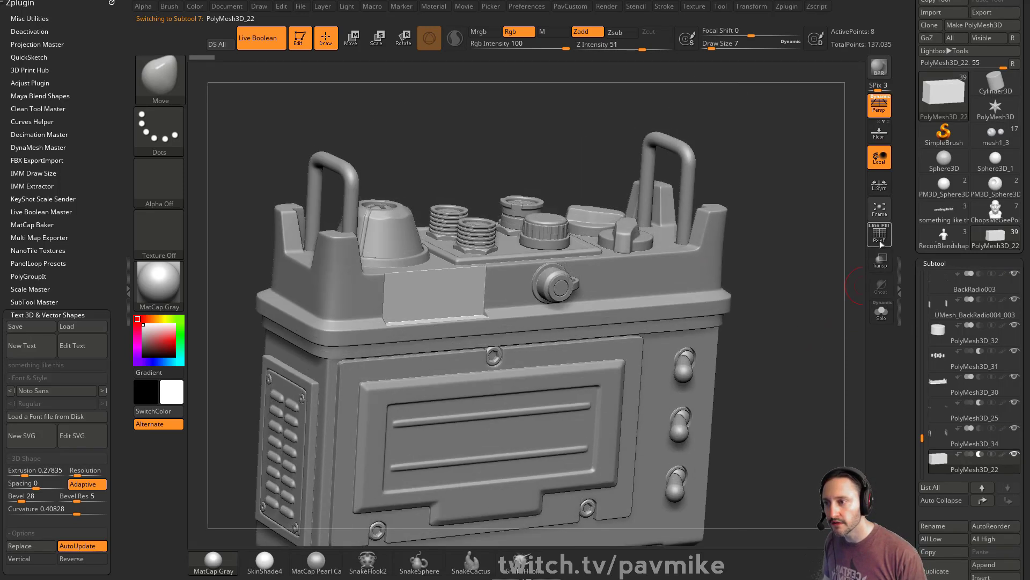
pyautogui.hotkey('shift', 'f')
pyautogui.hotkey('ctrl', 'b')
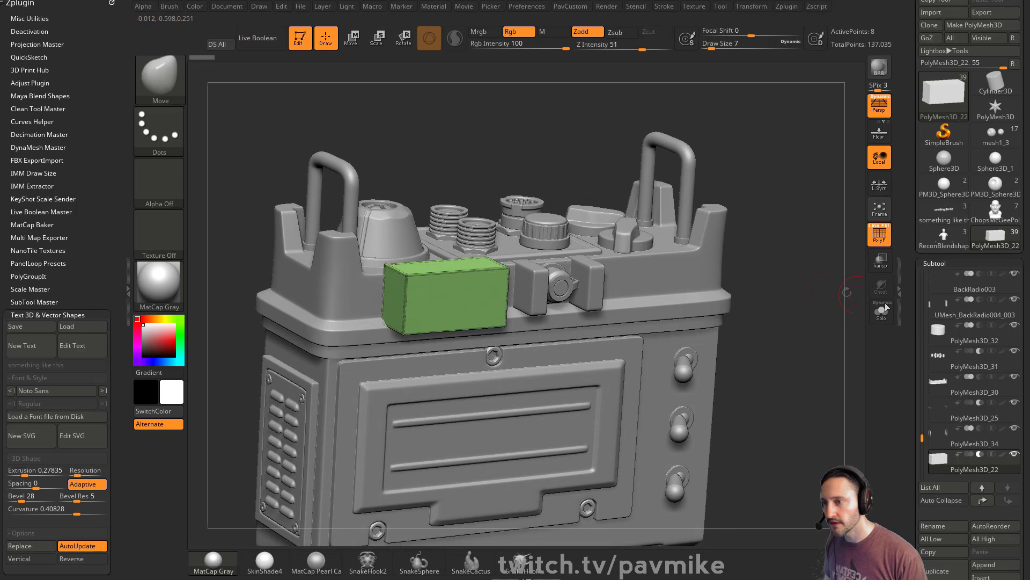
# Hide the box and the upper housing, select the small plate PolyMesh3D_17 behind them and move it out in front of the radio
pyautogui.keyDown('alt'); pyautogui.click(613, 400); pyautogui.keyUp('alt')
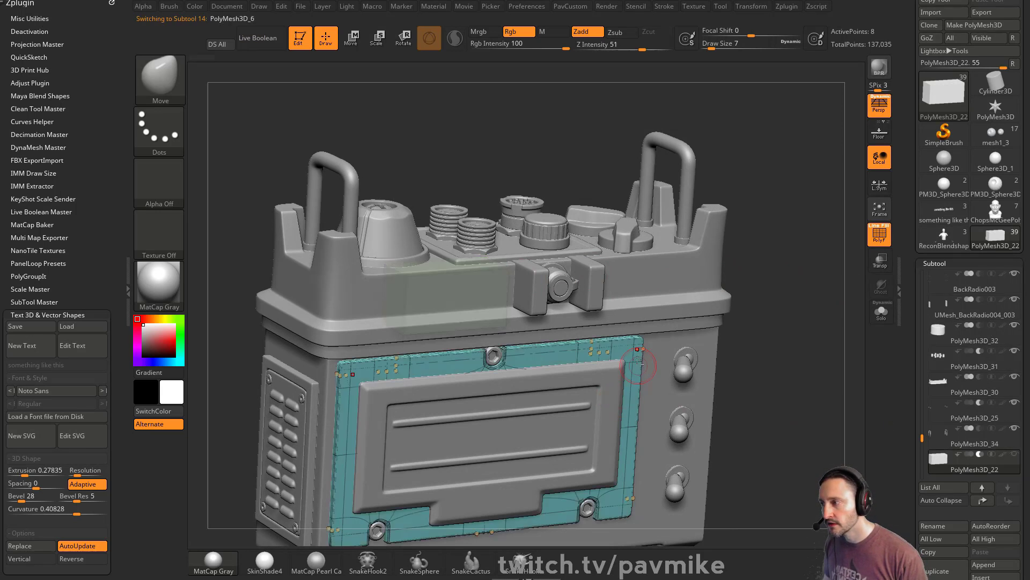
pyautogui.keyDown('alt'); pyautogui.click(449, 287); pyautogui.keyUp('alt')
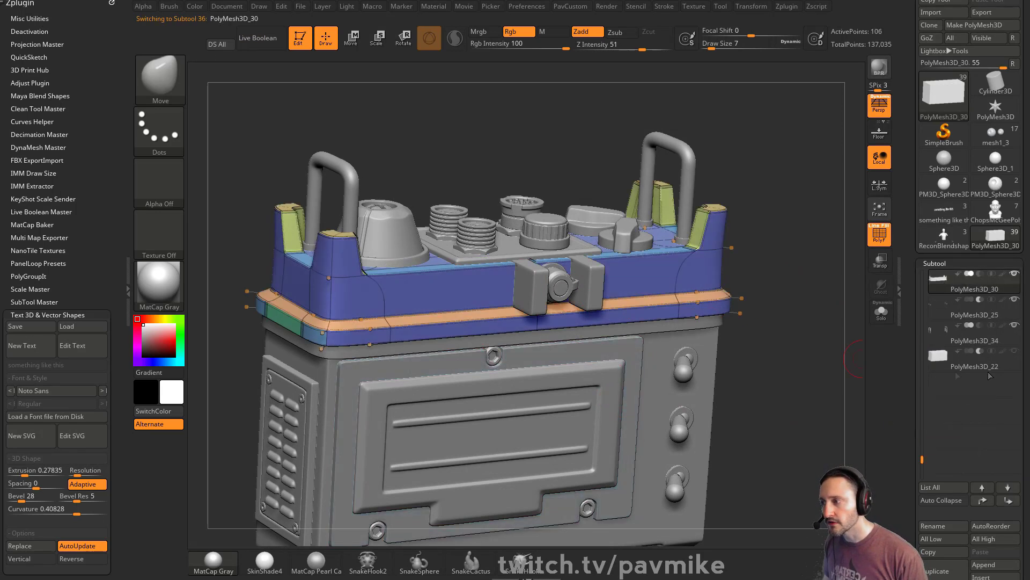
pyautogui.keyDown('alt'); pyautogui.click(490, 358); pyautogui.keyUp('alt')
pyautogui.keyDown('alt'); pyautogui.click(475, 311); pyautogui.keyUp('alt')
pyautogui.press('w')
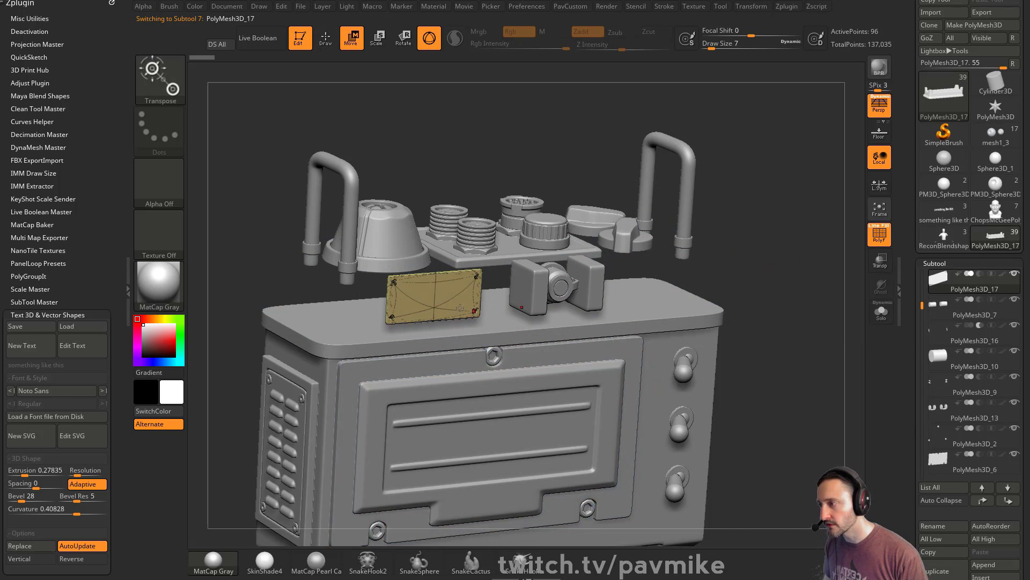
pyautogui.moveTo(462, 327); pyautogui.dragTo(511, 354)
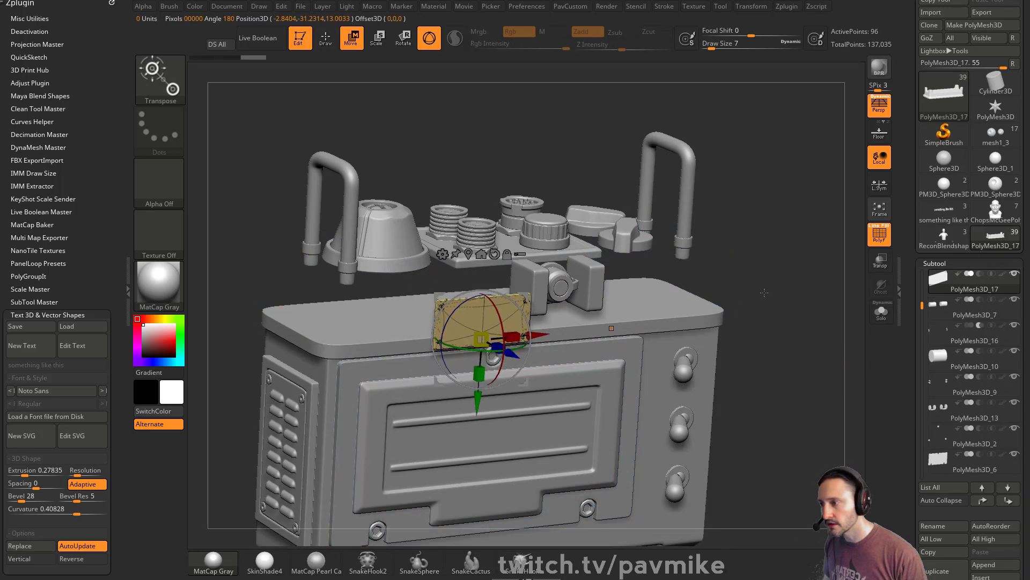
# Move PolyMesh3D_17 to the end of the subtool list and show all subtools except the star BackRadioResized001
pyautogui.keyDown('shift'); pyautogui.click(1013, 275); pyautogui.keyUp('shift')
pyautogui.keyDown('shift'); pyautogui.click(1014, 274); pyautogui.keyUp('shift')
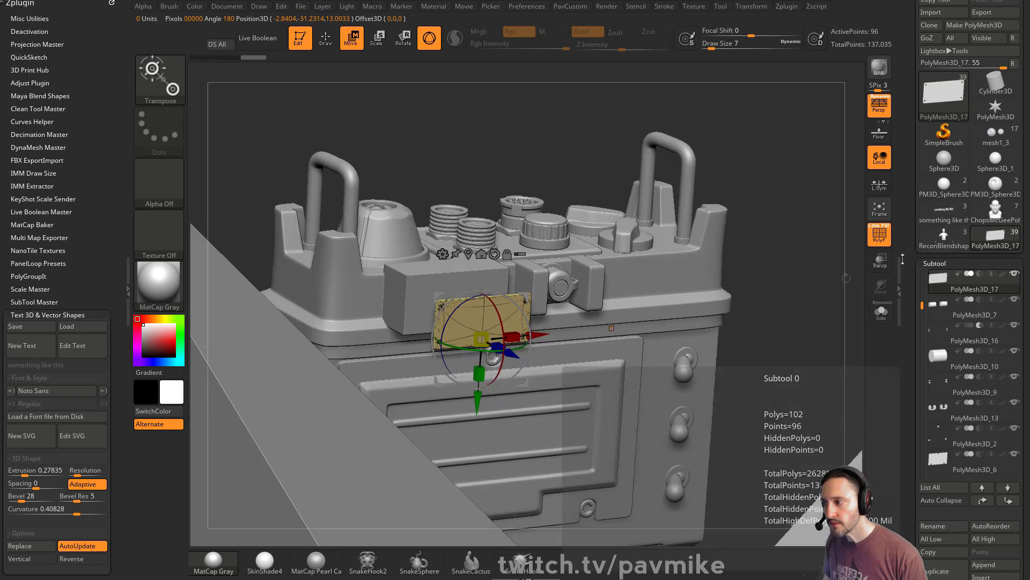
pyautogui.scroll(3, 1005, 477)
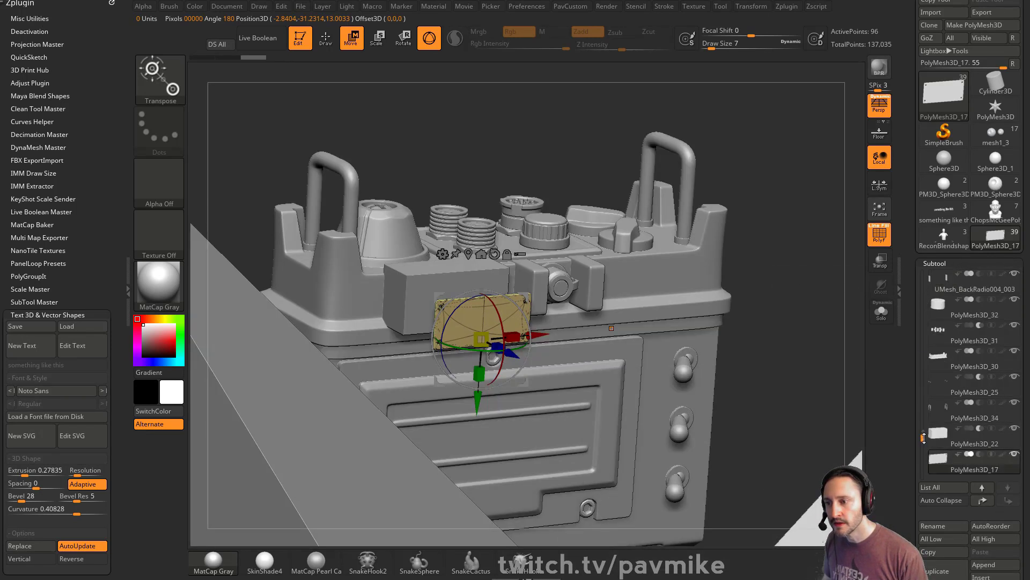
pyautogui.moveTo(924, 438); pyautogui.dragTo(924, 273)
pyautogui.click(1015, 275)
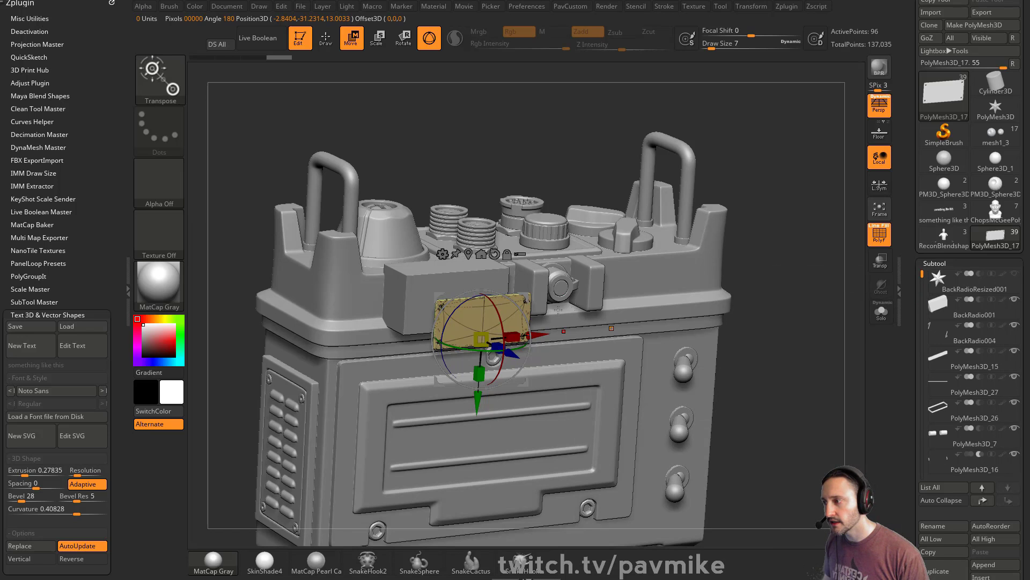
# With Live Boolean on and polyframe off, move the small plate back into its recess in the upper housing and nudge it up slightly
pyautogui.hotkey('alt', 'b')
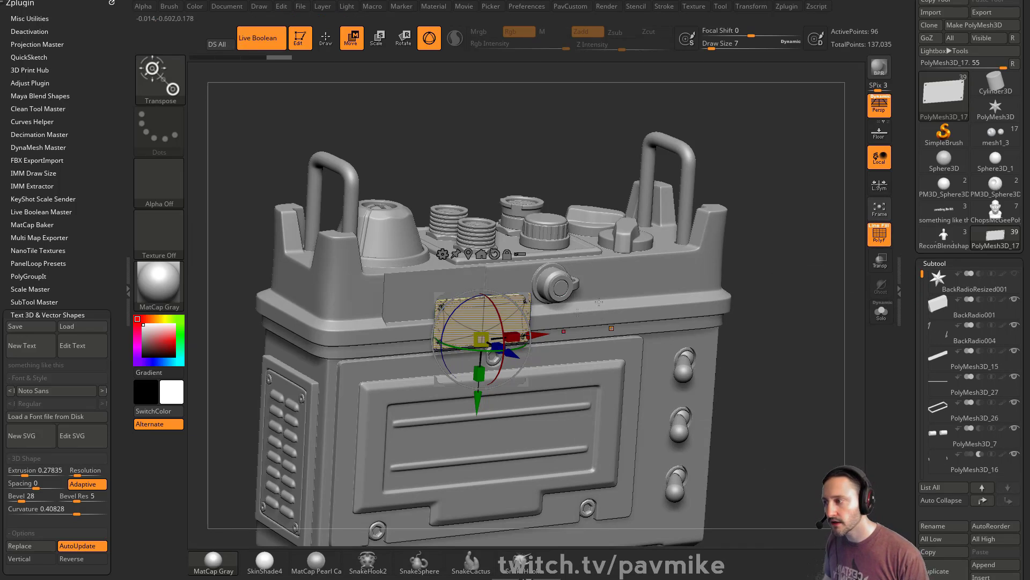
pyautogui.click(872, 240)
pyautogui.moveTo(513, 346); pyautogui.dragTo(466, 321)
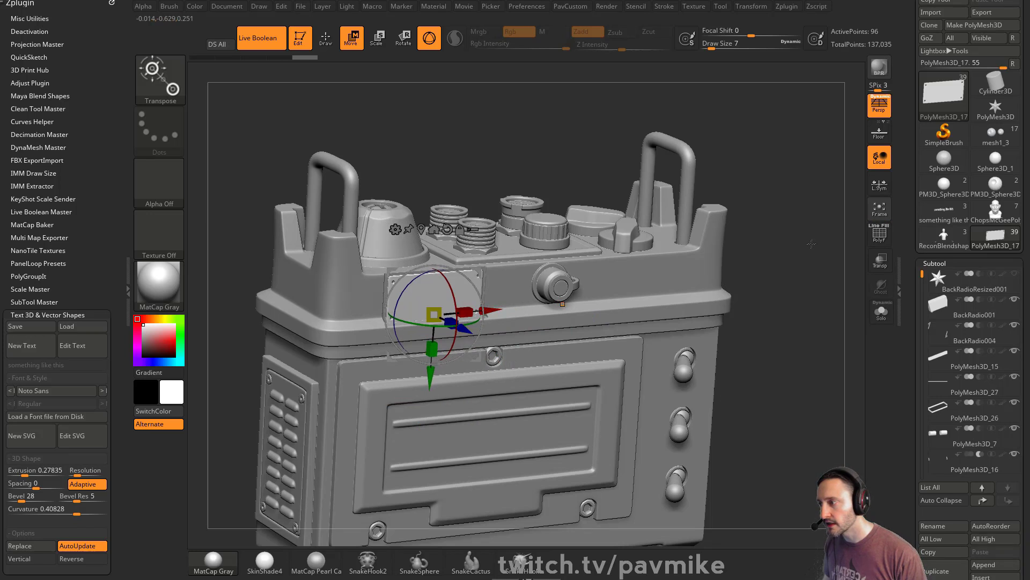
pyautogui.moveTo(465, 320); pyautogui.dragTo(434, 316, button='right')
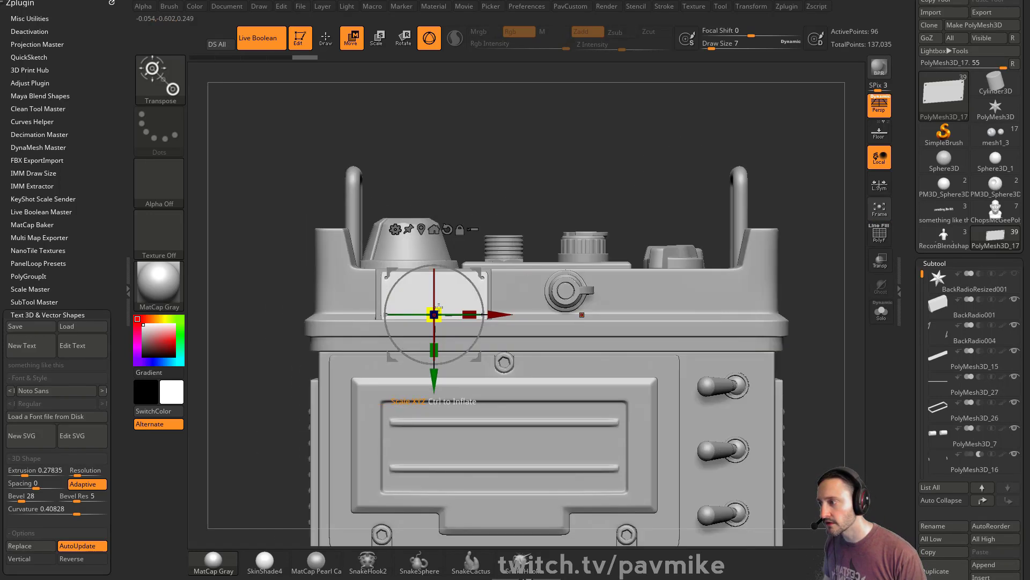
pyautogui.moveTo(434, 376); pyautogui.dragTo(434, 373)
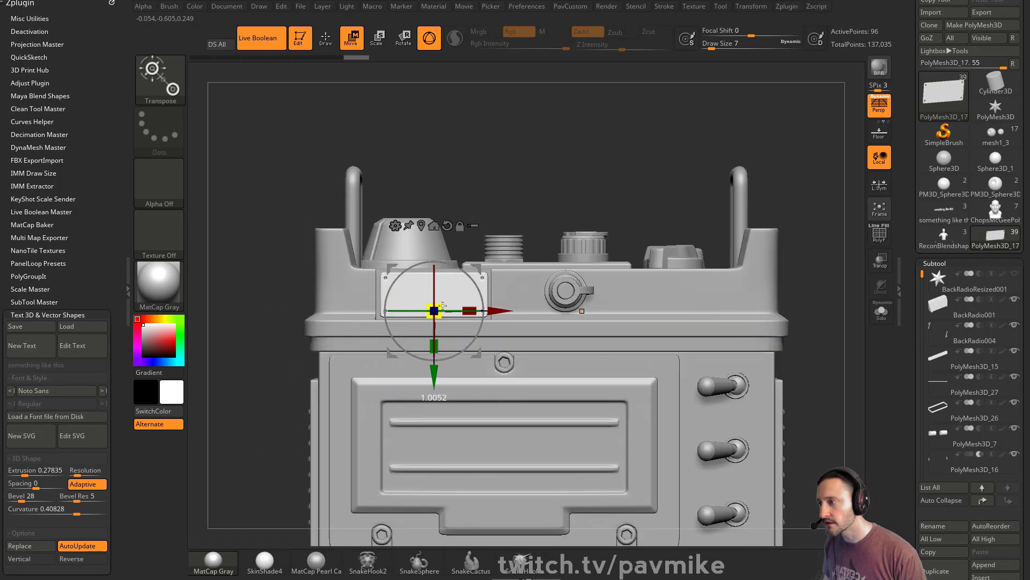
pyautogui.press('q')
# Merge all visible subtools into one new tool and switch to that merged tool with polyframe on
pyautogui.moveTo(816, 145)
pyautogui.mouseDown()
pyautogui.moveTo(833, 203)
pyautogui.moveTo(777, 207)
pyautogui.moveTo(753, 222)
pyautogui.moveTo(735, 198)
pyautogui.moveTo(761, 254)
pyautogui.mouseUp()
pyautogui.press('s')
pyautogui.press('s')
pyautogui.press('s')
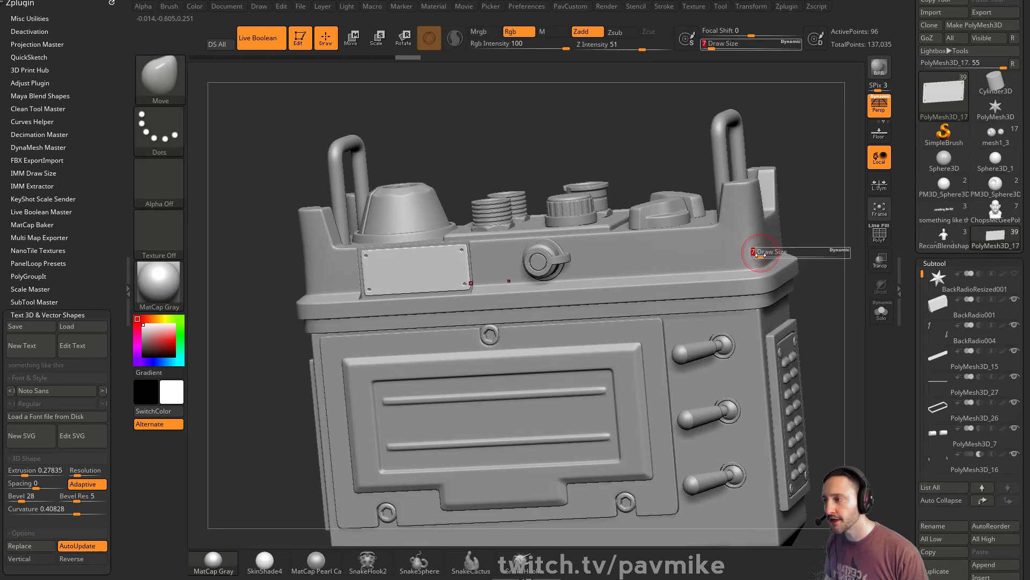
pyautogui.moveTo(802, 202)
pyautogui.mouseDown()
pyautogui.moveTo(816, 212)
pyautogui.moveTo(765, 206)
pyautogui.mouseUp()
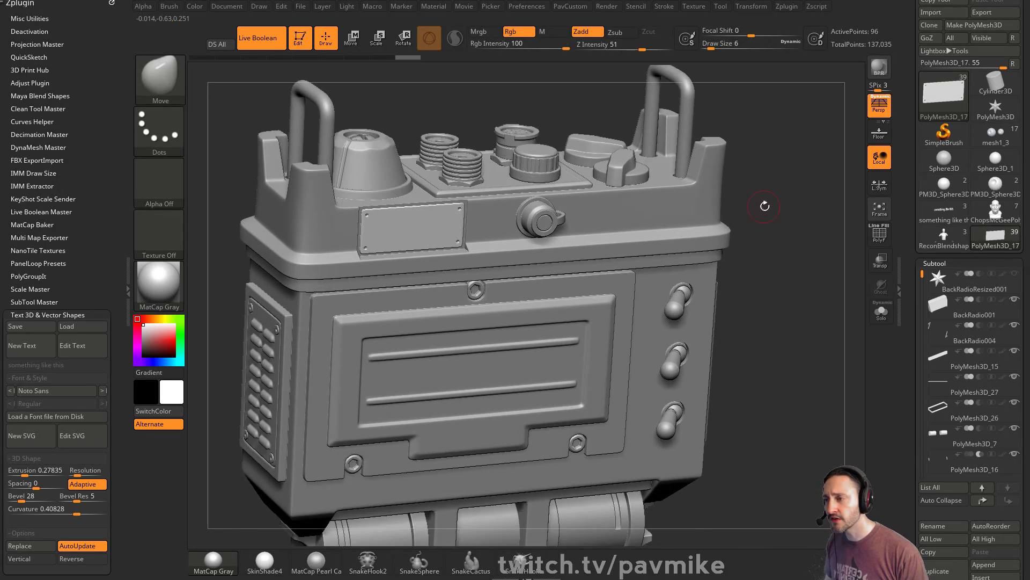
pyautogui.click(878, 238)
pyautogui.scroll(-5, 946, 326)
pyautogui.press('shift')
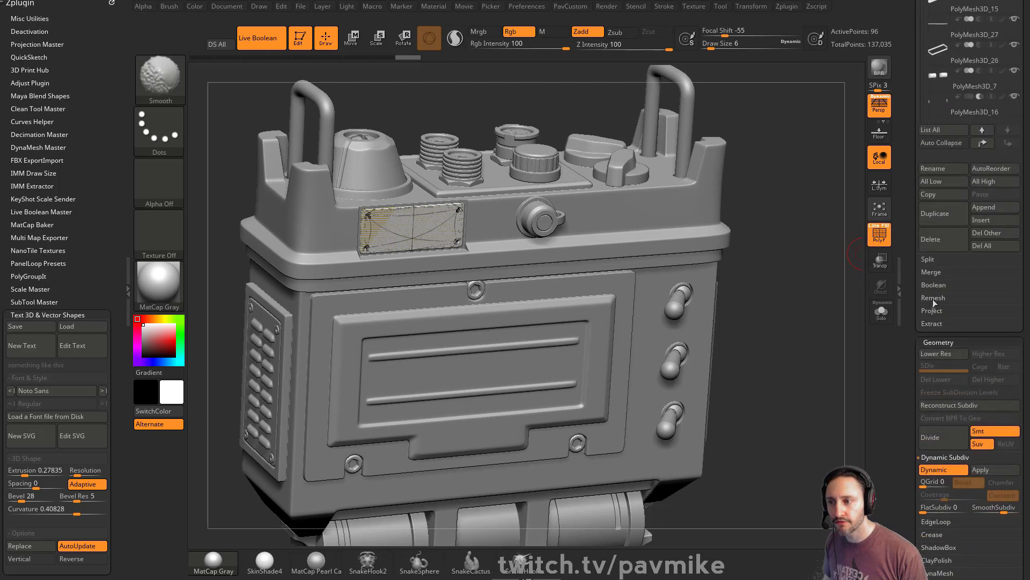
pyautogui.scroll(6, 937, 284)
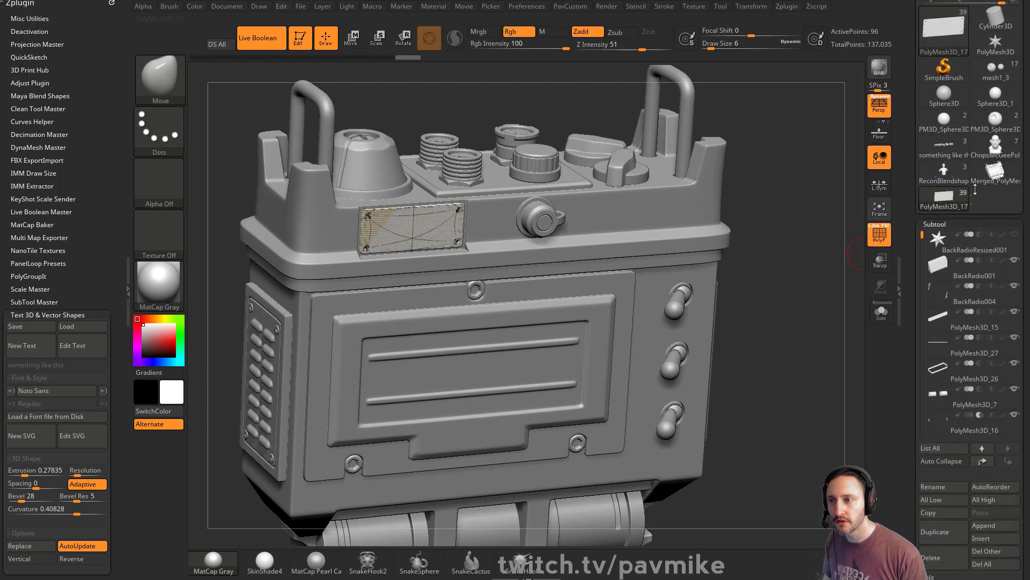
pyautogui.click(976, 188)
# Examine the merged radio's polygroups and the knobs and connectors on its top
pyautogui.moveTo(786, 252)
pyautogui.mouseDown()
pyautogui.moveTo(803, 274)
pyautogui.moveTo(791, 260)
pyautogui.moveTo(762, 268)
pyautogui.moveTo(773, 251)
pyautogui.moveTo(796, 252)
pyautogui.mouseUp()
pyautogui.press('s')
pyautogui.click(775, 253)
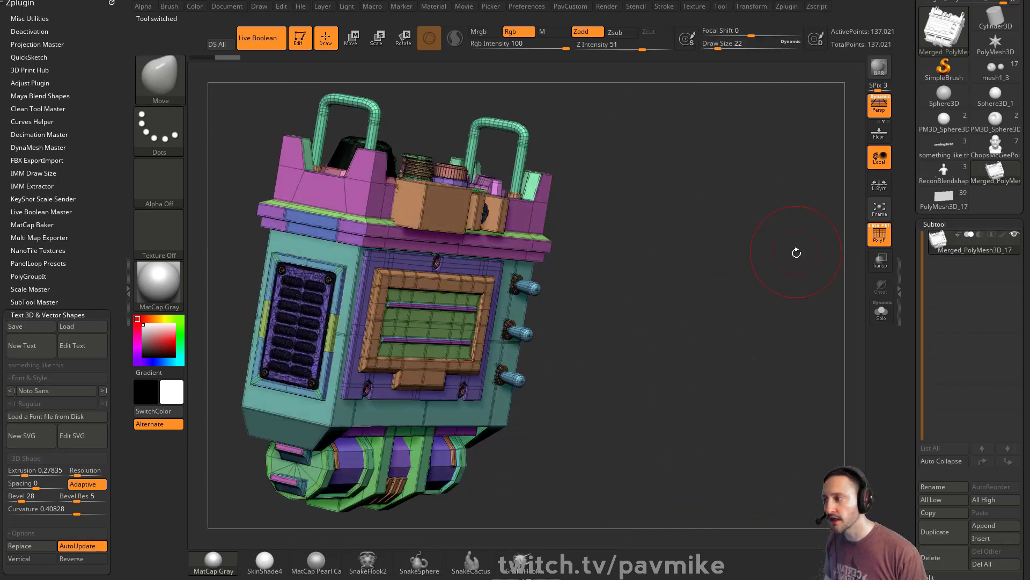
pyautogui.moveTo(731, 249)
pyautogui.keyDown('alt'); pyautogui.mouseDown()
pyautogui.moveTo(828, 225)
pyautogui.moveTo(802, 285)
pyautogui.moveTo(784, 407)
pyautogui.mouseUp(); pyautogui.keyUp('alt')
pyautogui.press('s')
pyautogui.click(795, 260)
pyautogui.moveTo(784, 407); pyautogui.dragTo(811, 383)
pyautogui.moveTo(719, 255)
pyautogui.mouseDown()
pyautogui.moveTo(859, 210)
pyautogui.moveTo(730, 328)
pyautogui.moveTo(773, 280)
pyautogui.mouseUp()
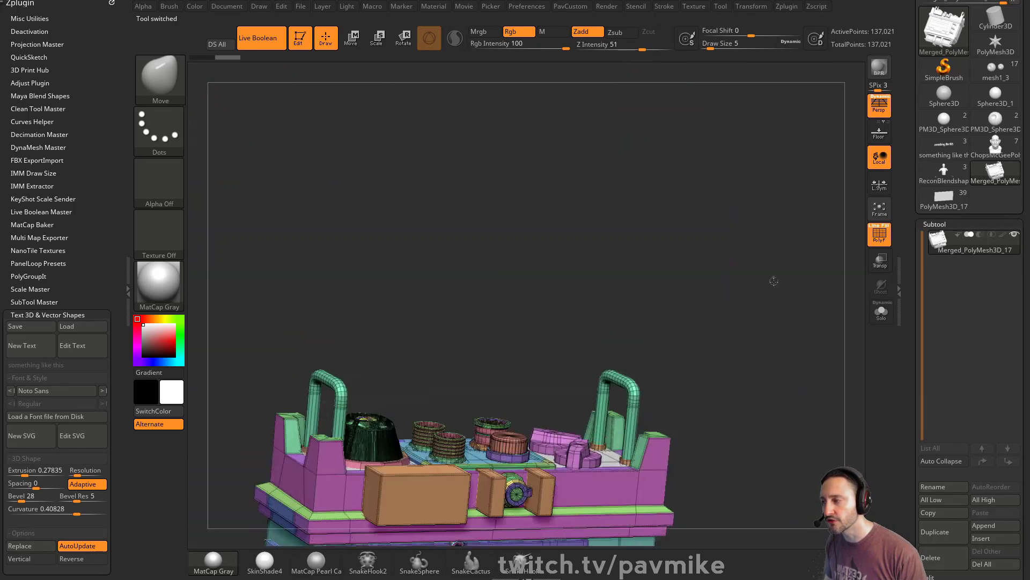
pyautogui.moveTo(757, 366)
pyautogui.keyDown('alt'); pyautogui.mouseDown()
pyautogui.moveTo(763, 190)
pyautogui.moveTo(743, 263)
pyautogui.mouseUp(); pyautogui.keyUp('alt')
# Choose the Standard brush and set the draw size to 6 for a close-up of the radio's top controls
pyautogui.press('b')
pyautogui.press('s')
pyautogui.press('t')
pyautogui.press('s')
pyautogui.click(548, 305)
pyautogui.keyDown('alt'); pyautogui.moveTo(778, 328); pyautogui.dragTo(752, 424); pyautogui.keyUp('alt')
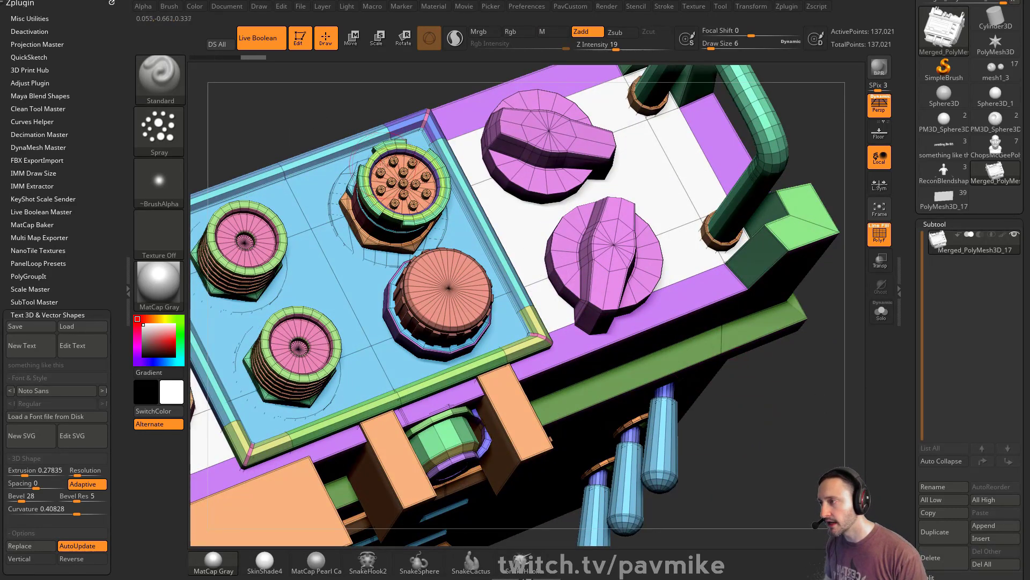
# Turn polyframe off on the merged radio and switch back to the original multi-subtool radio, viewing its top controls
pyautogui.click(879, 234)
pyautogui.moveTo(815, 324)
pyautogui.mouseDown()
pyautogui.moveTo(768, 305)
pyautogui.moveTo(784, 339)
pyautogui.moveTo(802, 271)
pyautogui.moveTo(768, 331)
pyautogui.moveTo(809, 269)
pyautogui.moveTo(673, 212)
pyautogui.mouseUp()
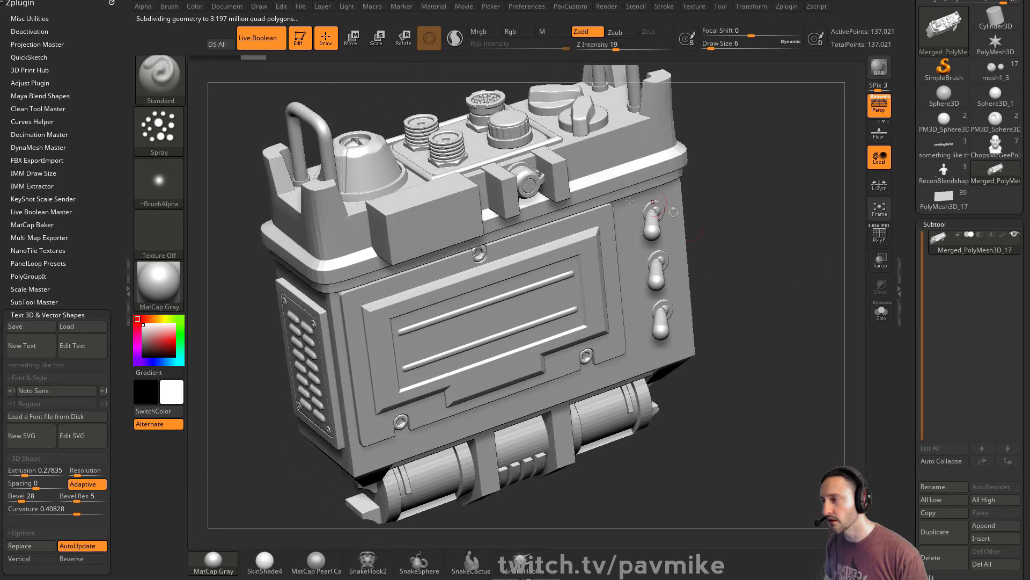
pyautogui.click(947, 209)
pyautogui.moveTo(771, 320); pyautogui.dragTo(800, 337)
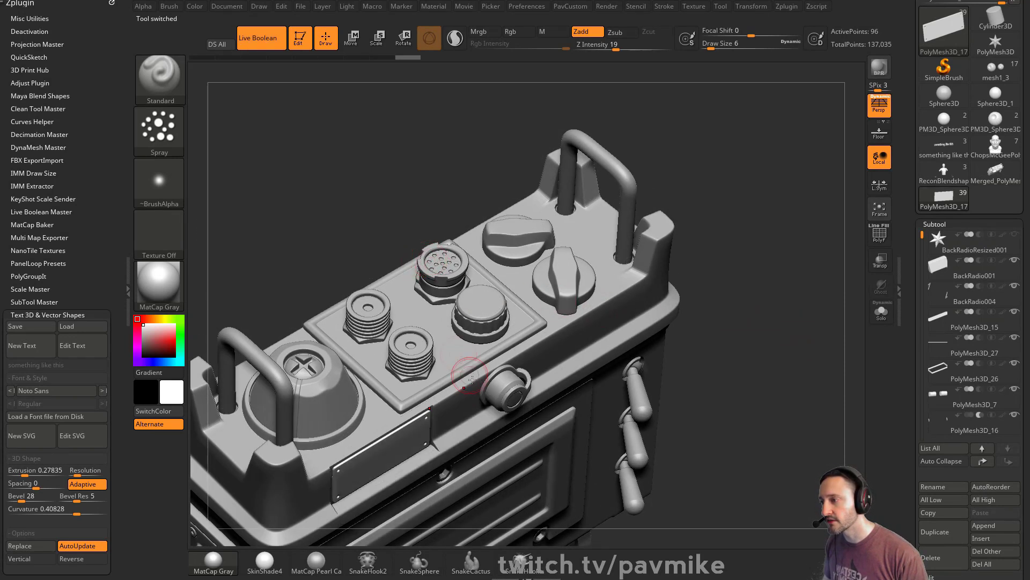
# Toggle Live Boolean off and on to inspect the two subtractive blocks flanking the front connector, selecting their subtool
pyautogui.keyDown('alt'); pyautogui.moveTo(777, 329); pyautogui.dragTo(813, 234); pyautogui.keyUp('alt')
pyautogui.hotkey('alt', 'b')
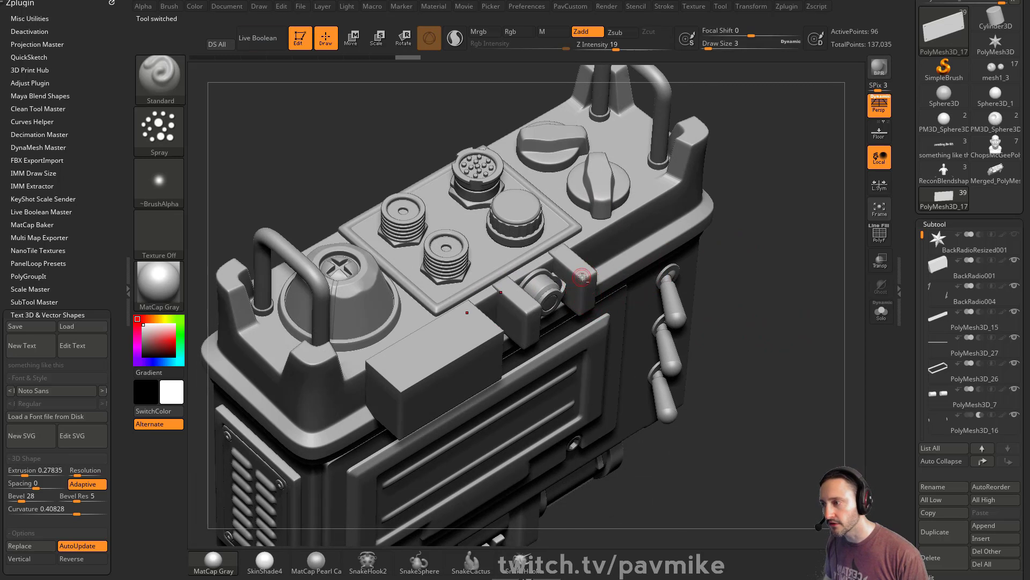
pyautogui.keyDown('alt'); pyautogui.click(582, 276); pyautogui.keyUp('alt')
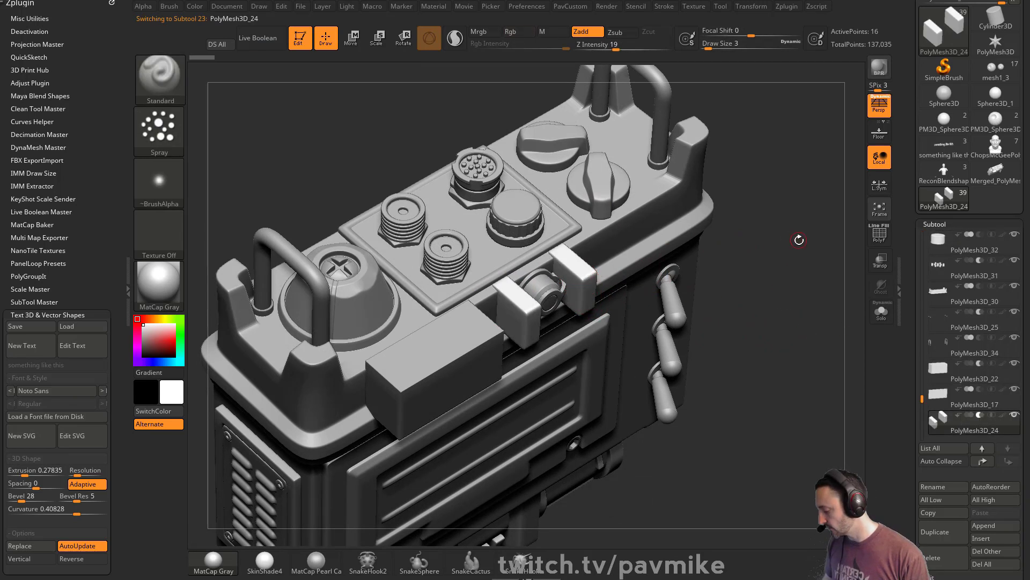
pyautogui.hotkey('ctrl', 'shift', 'b')
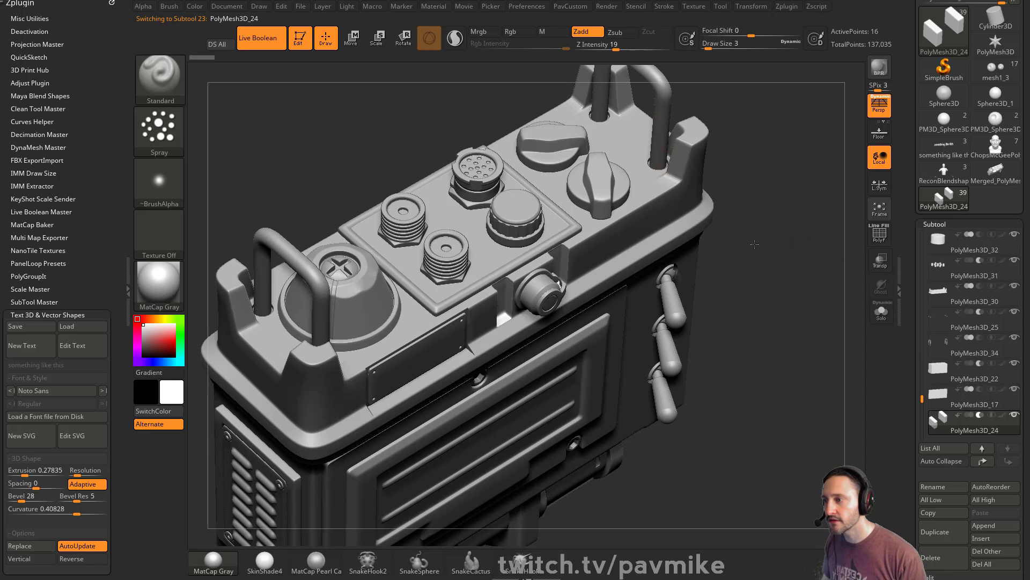
pyautogui.keyDown('alt'); pyautogui.moveTo(754, 244); pyautogui.dragTo(636, 280); pyautogui.keyUp('alt')
pyautogui.hotkey('ctrl', 'shift', 'b')
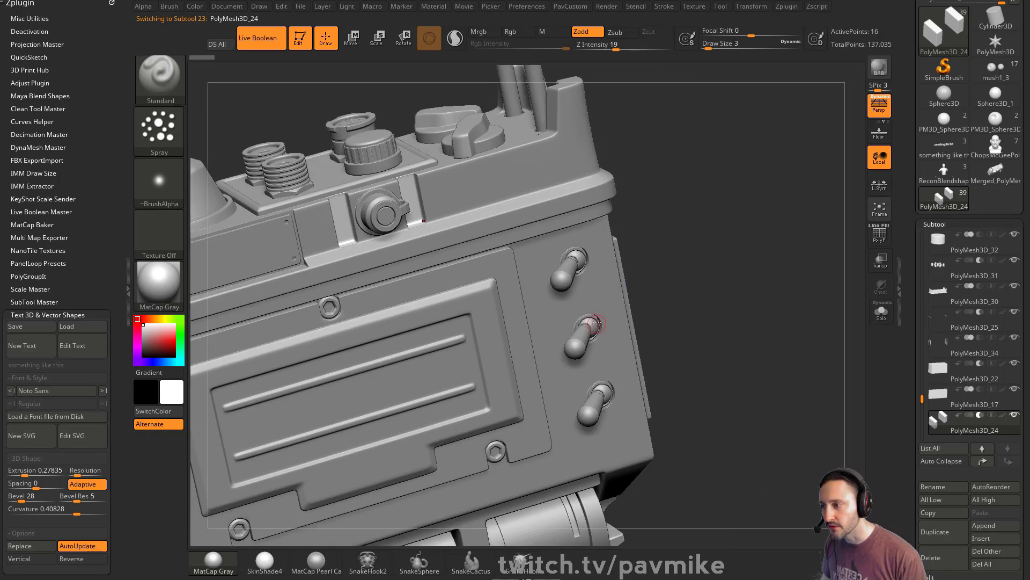
# Select the front toggle switches' subtool and isolate it with polyframe on to examine its polygroups, restoring the full radio view
pyautogui.keyDown('shift'); pyautogui.moveTo(721, 285); pyautogui.dragTo(582, 249); pyautogui.keyUp('shift')
pyautogui.hotkey('ctrl', 'shift', 'b')
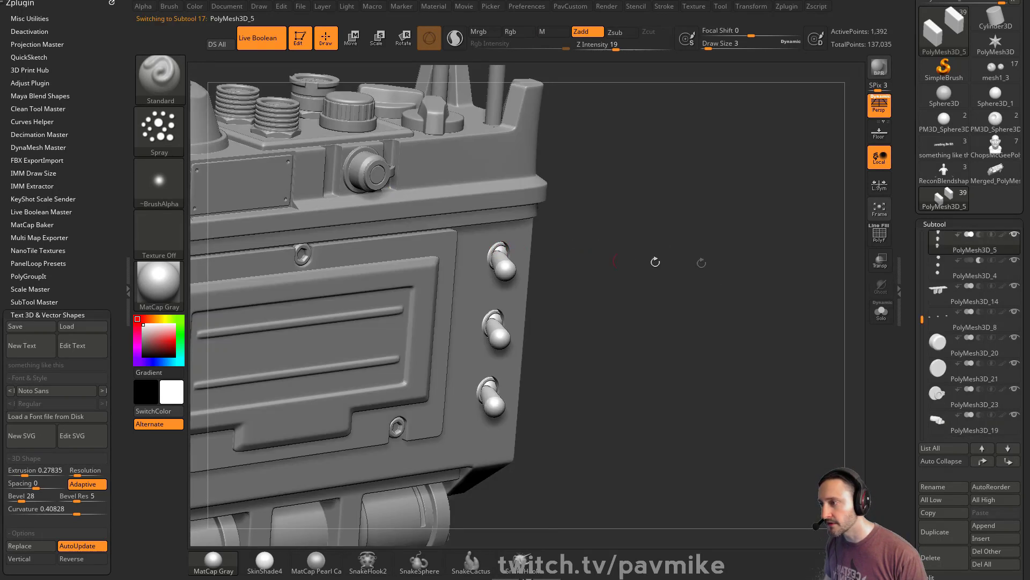
pyautogui.click(882, 244)
pyautogui.click(881, 312)
pyautogui.moveTo(724, 292); pyautogui.dragTo(787, 278)
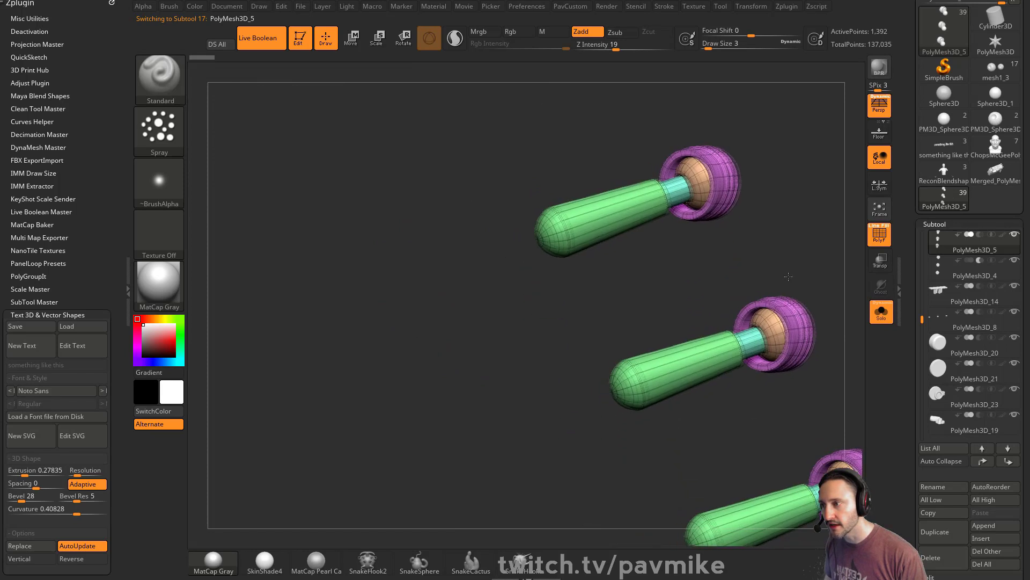
pyautogui.moveTo(762, 196); pyautogui.dragTo(658, 261)
pyautogui.click(882, 244)
pyautogui.click(881, 311)
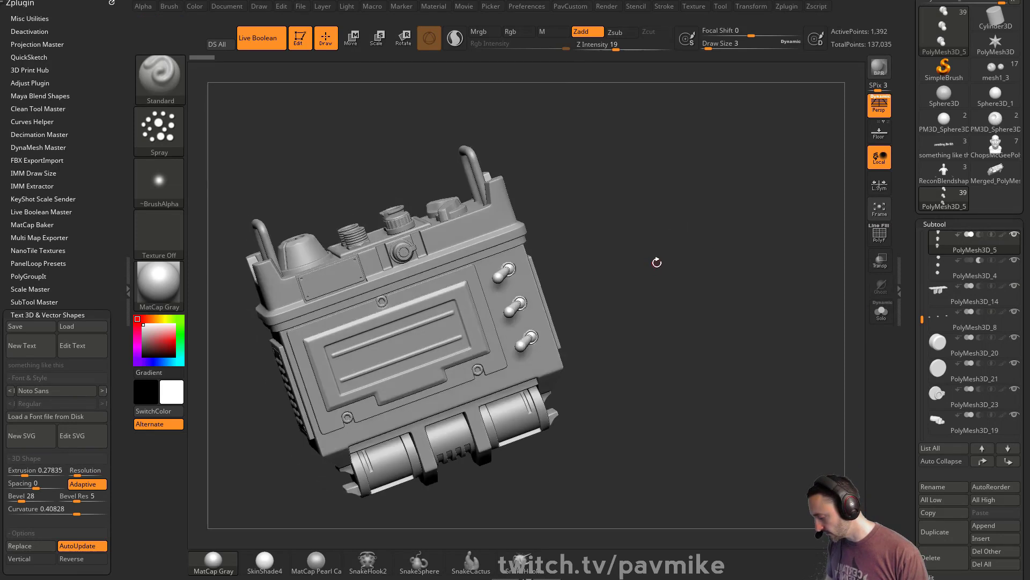
# Load the BoltsKnobsSwitches insert brush from the hard-surface brush folder in LightBox and choose Switch13
pyautogui.press('b')
pyautogui.press(',')
pyautogui.doubleClick(410, 248)
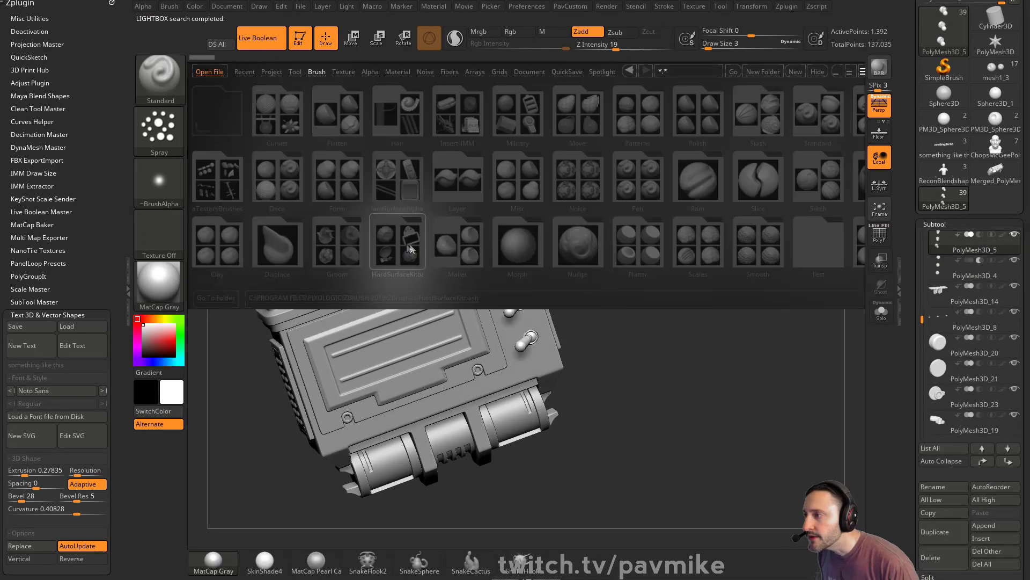
pyautogui.click(410, 249)
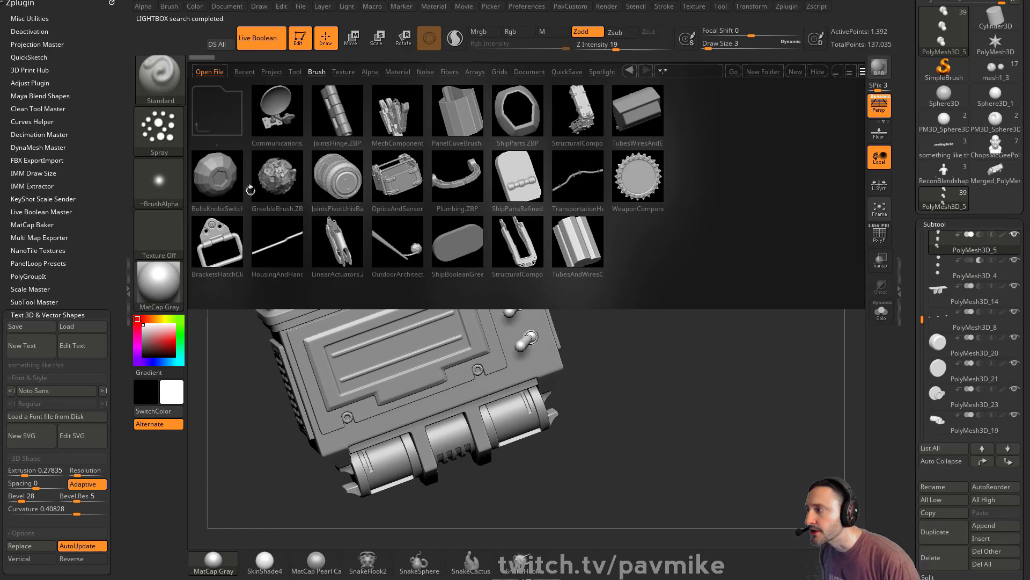
pyautogui.doubleClick(228, 188)
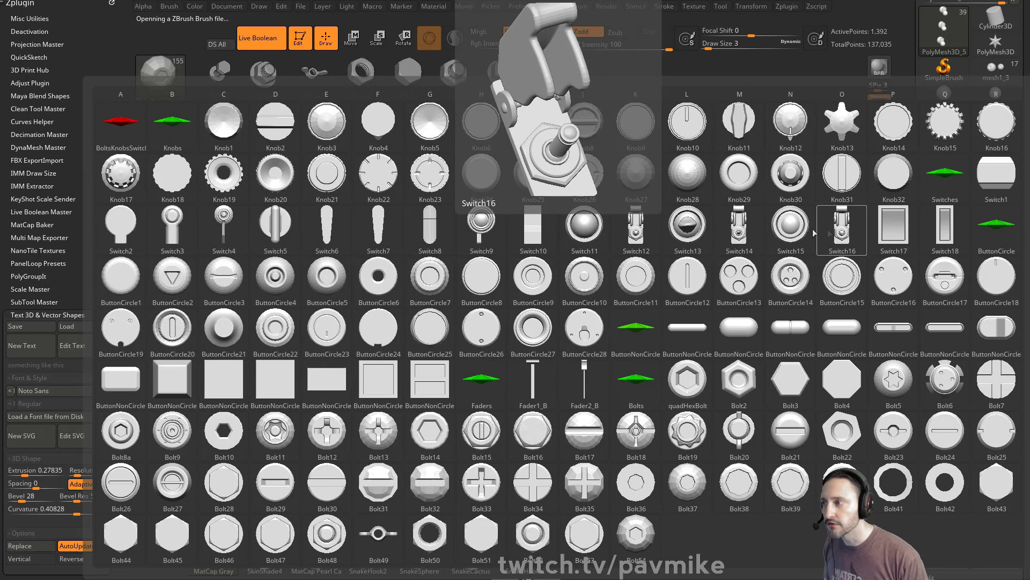
pyautogui.click(694, 236)
# Turn Live Boolean off, face the front of the radio by the toggle switches and set the draw size to 8
pyautogui.press('s')
pyautogui.moveTo(642, 255); pyautogui.dragTo(653, 256)
pyautogui.moveTo(656, 257)
pyautogui.mouseDown(button='right')
pyautogui.moveTo(653, 248)
pyautogui.moveTo(692, 273)
pyautogui.moveTo(701, 263)
pyautogui.moveTo(702, 197)
pyautogui.mouseUp(button='right')
pyautogui.hotkey('ctrl', 'shift', 'b')
pyautogui.write('s')
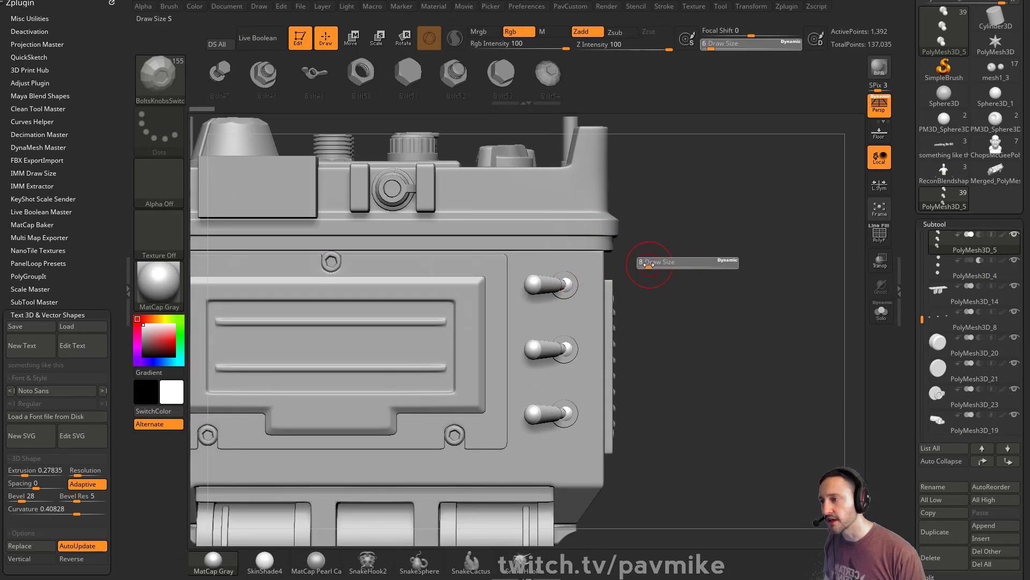
pyautogui.write('8')
pyautogui.press('Return')
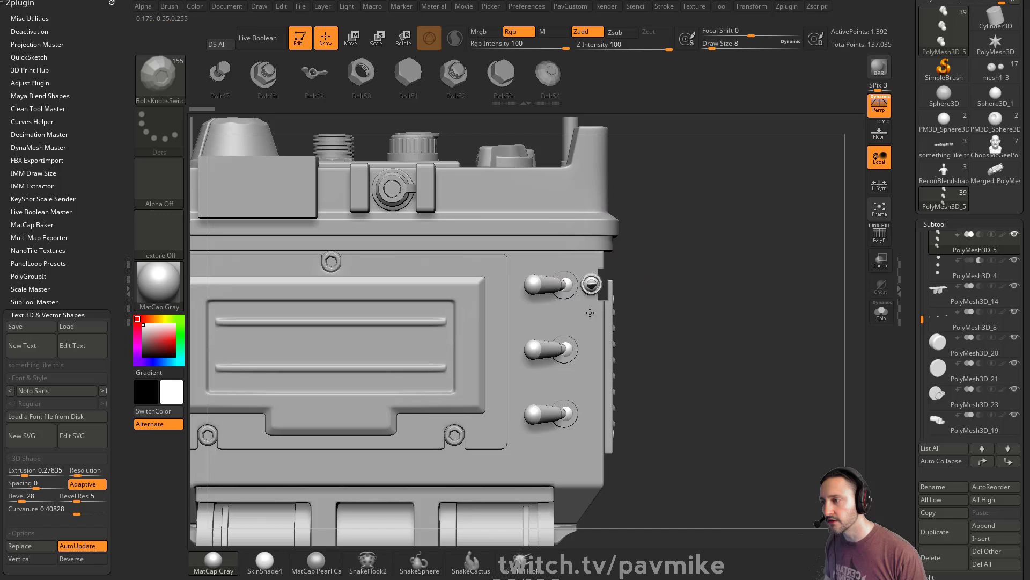
pyautogui.moveTo(590, 313); pyautogui.dragTo(627, 301)
pyautogui.moveTo(707, 261)
pyautogui.mouseDown(button='right')
pyautogui.moveTo(724, 283)
pyautogui.moveTo(697, 271)
pyautogui.mouseUp(button='right')
pyautogui.hotkey('ctrl', 'z')
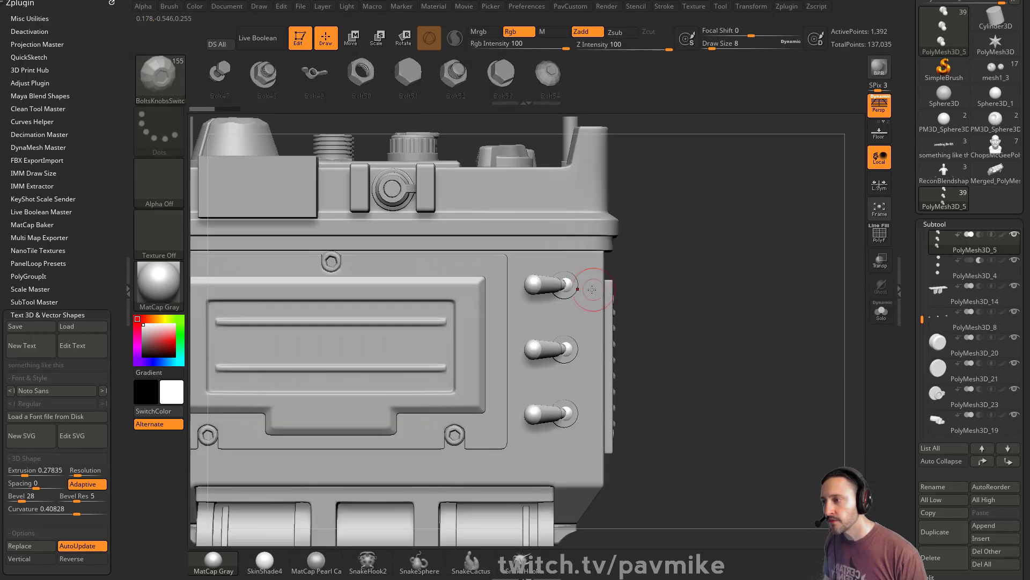
# Insert a Switch13 beside the uppermost toggle switch and split it into its own subtool with Split Unmasked Points
pyautogui.moveTo(591, 315); pyautogui.dragTo(591, 321)
pyautogui.press('`')
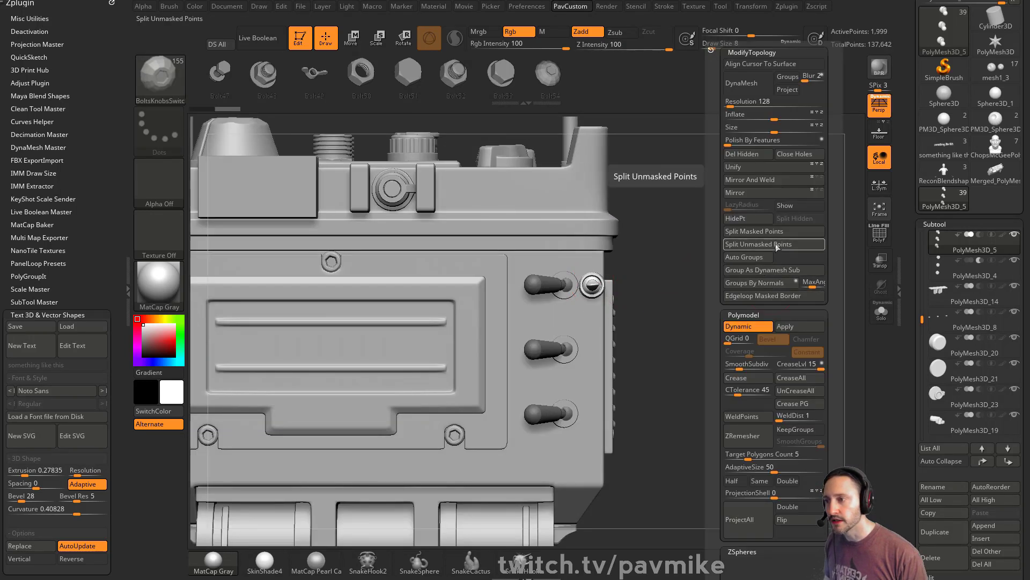
pyautogui.click(777, 246)
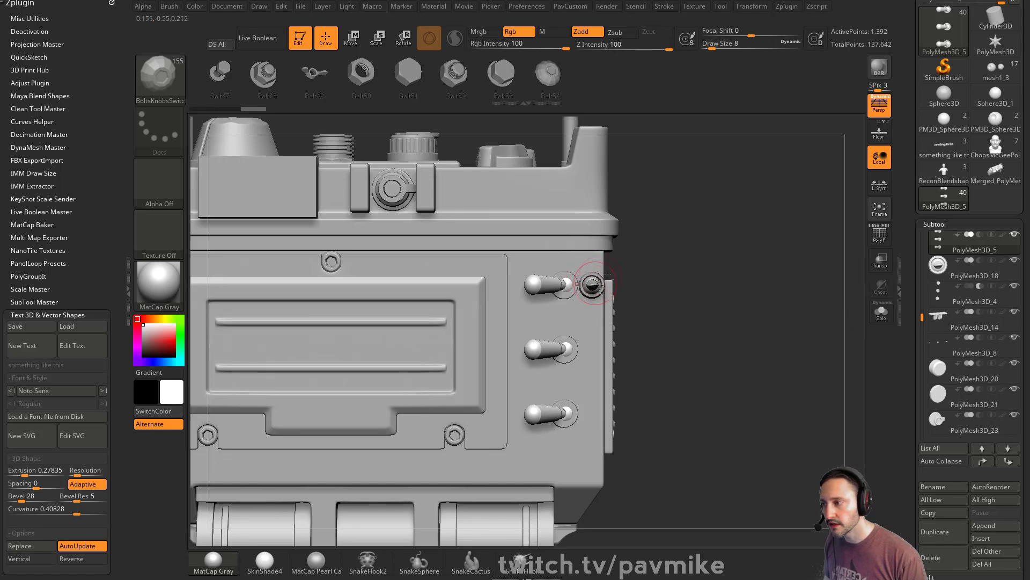
# Isolate the old toggle switches' subtool, hide its uppermost switch and delete the hidden geometry, returning to the full radio
pyautogui.keyDown('alt'); pyautogui.click(595, 283); pyautogui.keyUp('alt')
pyautogui.keyDown('alt'); pyautogui.moveTo(678, 260); pyautogui.dragTo(672, 274, button='right'); pyautogui.keyUp('alt')
pyautogui.keyDown('alt'); pyautogui.click(554, 299); pyautogui.keyUp('alt')
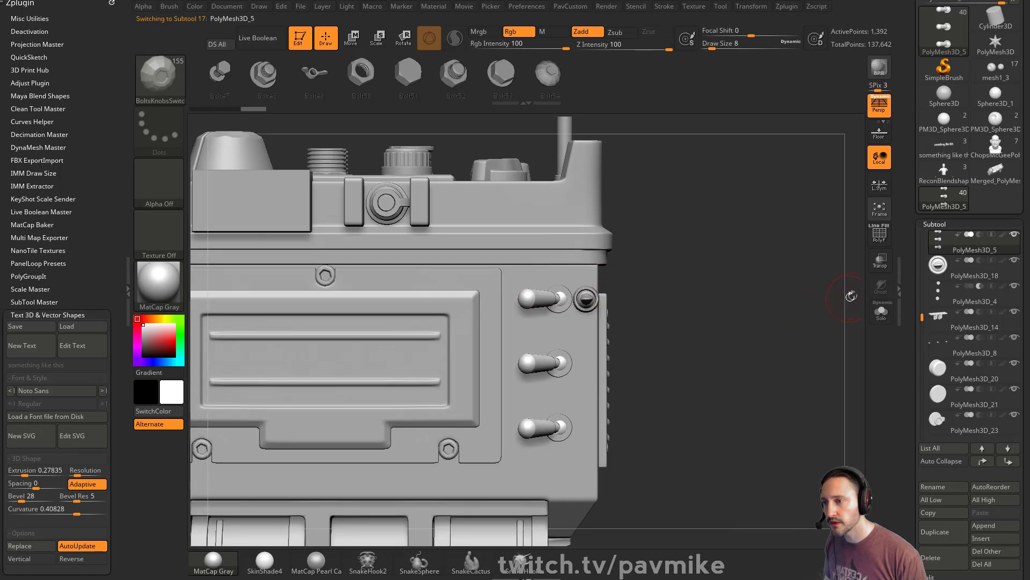
pyautogui.click(881, 311)
pyautogui.keyDown('ctrl'); pyautogui.keyDown('shift'); pyautogui.moveTo(438, 229); pyautogui.dragTo(660, 318); pyautogui.keyUp('shift'); pyautogui.keyUp('ctrl')
pyautogui.press('`')
pyautogui.click(714, 154)
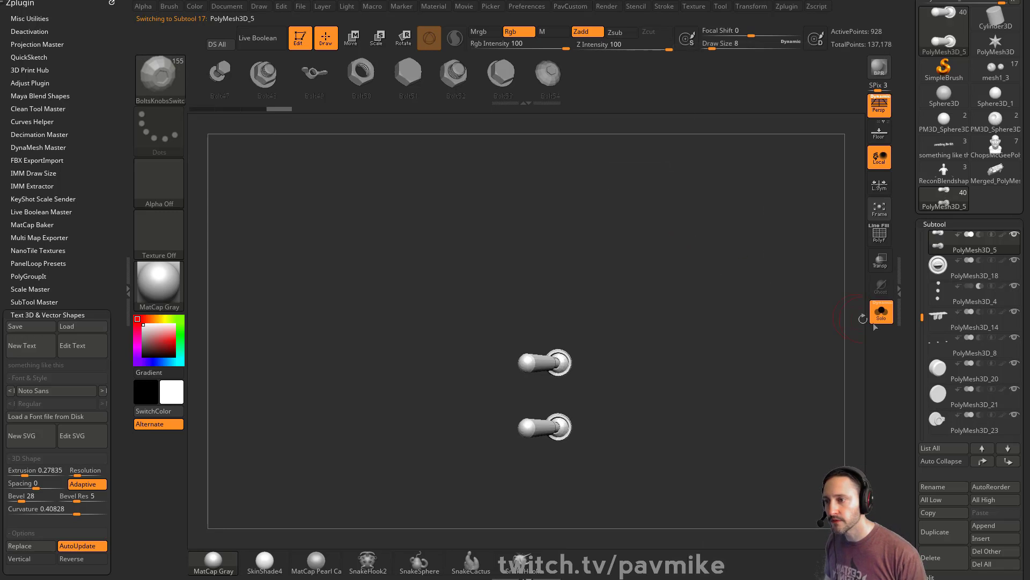
pyautogui.click(880, 312)
# Set the draw size to 1, center and reset the gizmo on the new switch and slide it into the removed switch's place
pyautogui.keyDown('ctrl'); pyautogui.moveTo(763, 255); pyautogui.dragTo(723, 274, button='right'); pyautogui.keyUp('ctrl')
pyautogui.press('s')
pyautogui.moveTo(723, 275); pyautogui.dragTo(703, 277)
pyautogui.keyDown('alt'); pyautogui.click(599, 296); pyautogui.keyUp('alt')
pyautogui.press('w')
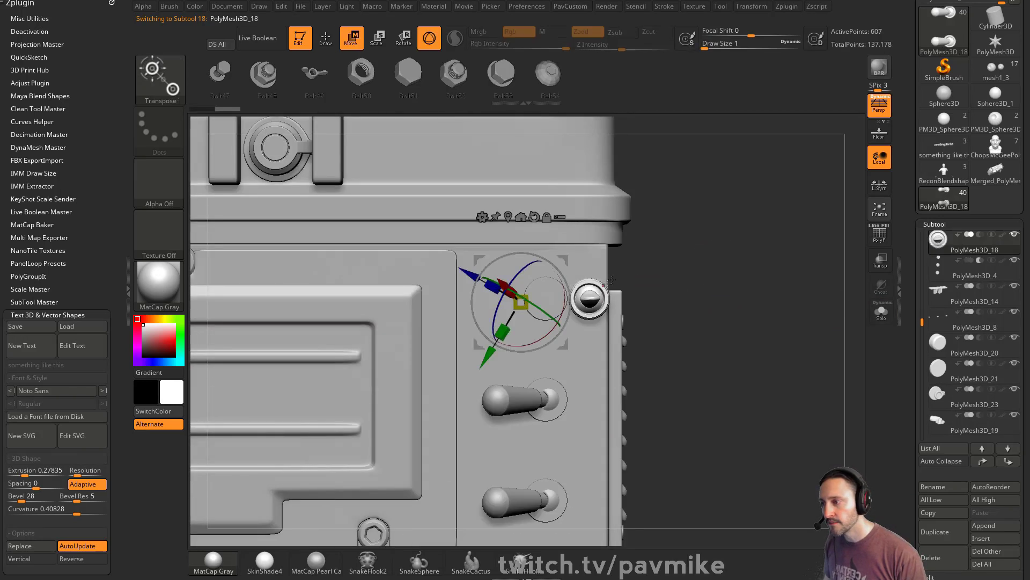
pyautogui.keyDown('alt'); pyautogui.click(535, 216); pyautogui.keyUp('alt')
pyautogui.keyDown('alt'); pyautogui.click(508, 217); pyautogui.keyUp('alt')
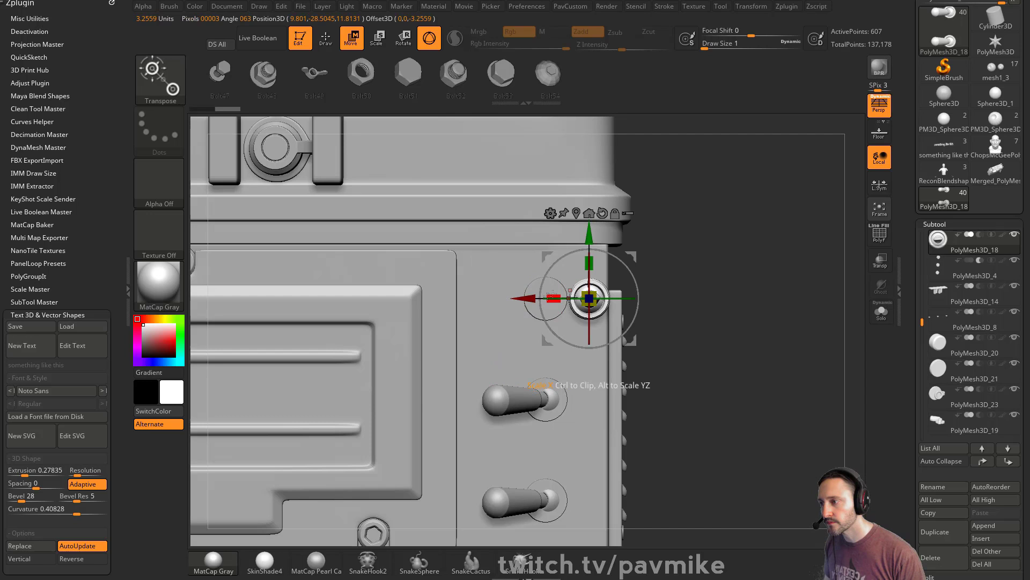
pyautogui.moveTo(520, 295); pyautogui.dragTo(476, 295)
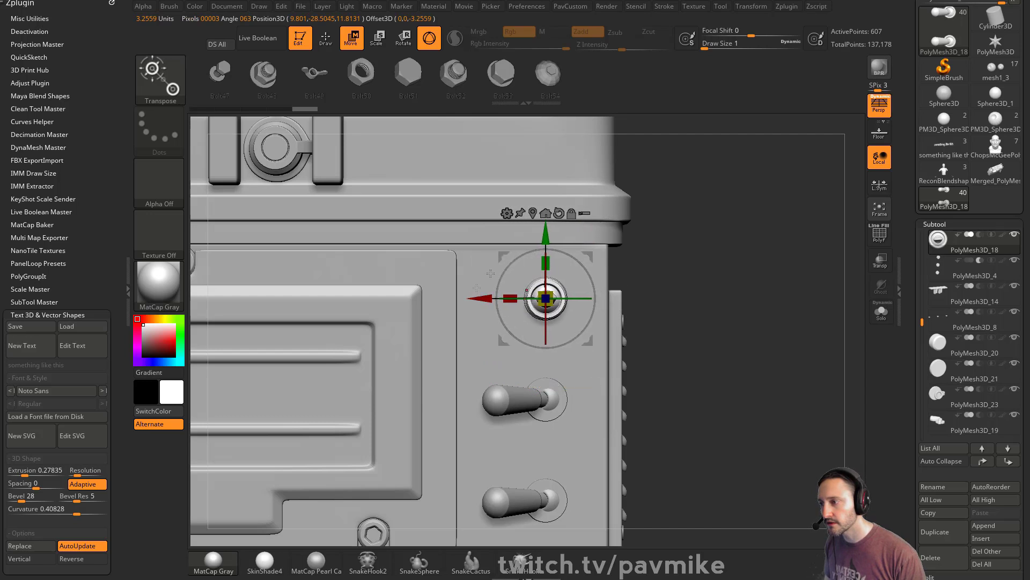
# Turn Live Boolean on, check the new switch's fit in the panel and move its subtool to the end of the list
pyautogui.moveTo(491, 273); pyautogui.dragTo(588, 310, button='right')
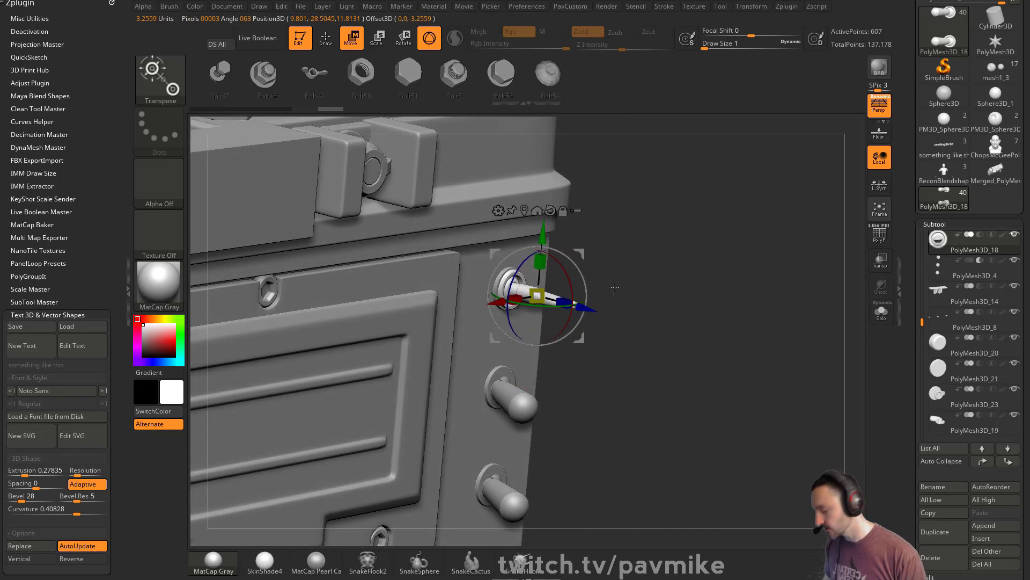
pyautogui.moveTo(658, 274); pyautogui.dragTo(590, 266, button='right')
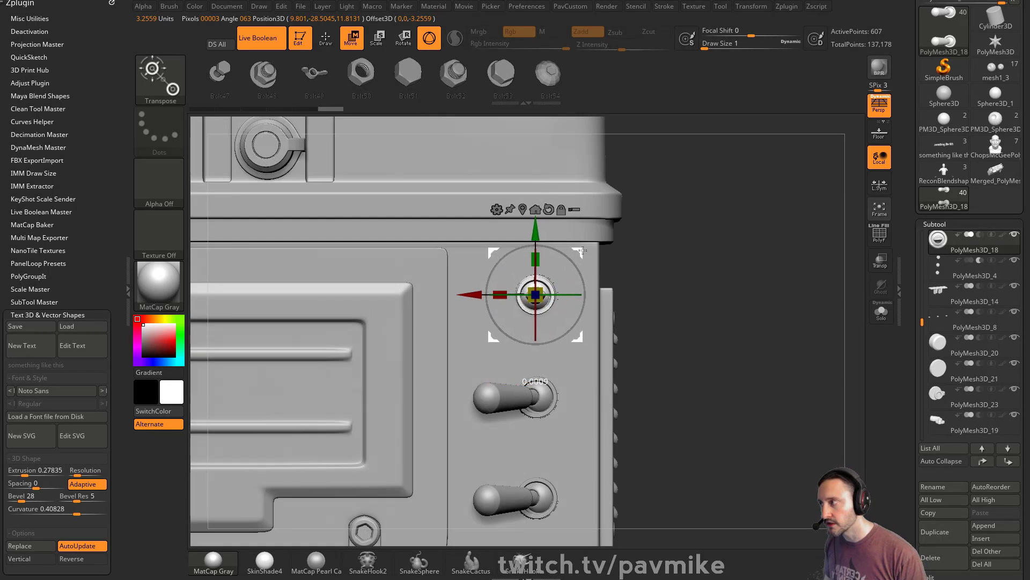
pyautogui.moveTo(710, 247); pyautogui.dragTo(582, 308, button='right')
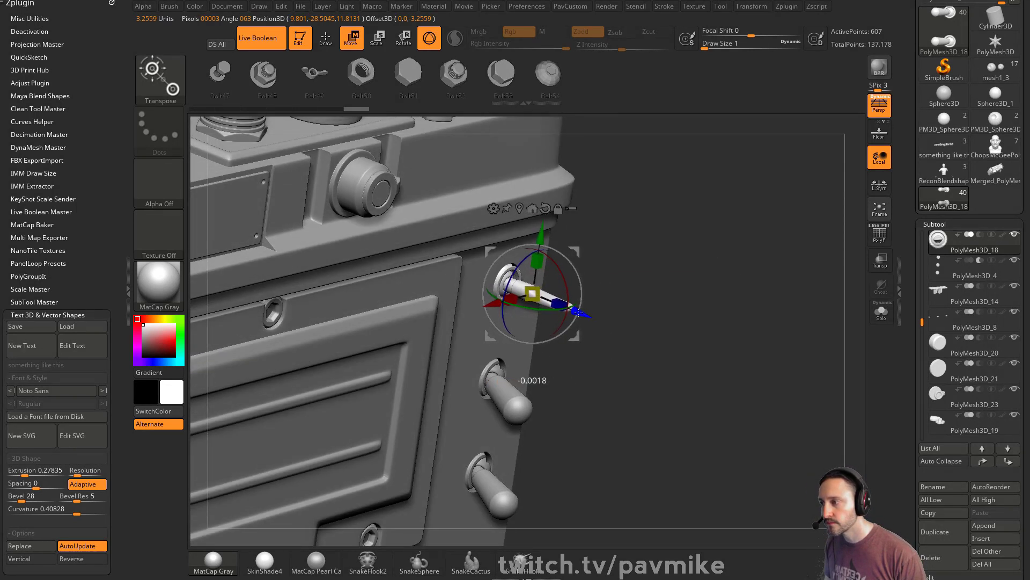
pyautogui.press('q')
pyautogui.moveTo(679, 288); pyautogui.dragTo(729, 277)
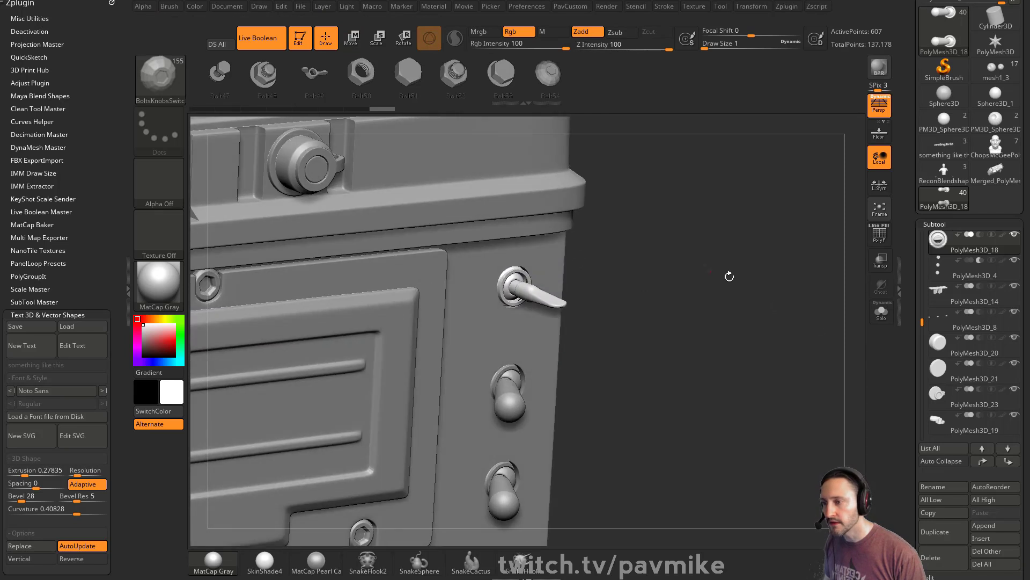
pyautogui.keyDown('shift'); pyautogui.click(1008, 461); pyautogui.keyUp('shift')
# Check the new switch on the whole radio and isolate its subtool with polyframe on
pyautogui.moveTo(768, 310); pyautogui.dragTo(691, 261, button='right')
pyautogui.press('w')
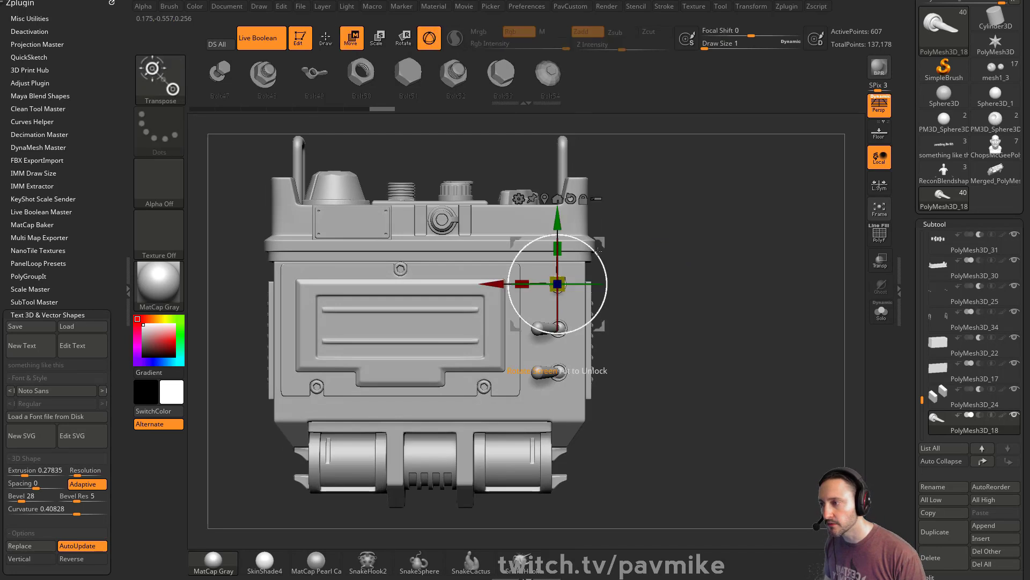
pyautogui.press('q')
pyautogui.moveTo(736, 272)
pyautogui.mouseDown(button='right')
pyautogui.moveTo(714, 290)
pyautogui.moveTo(741, 326)
pyautogui.moveTo(775, 270)
pyautogui.moveTo(766, 267)
pyautogui.moveTo(844, 340)
pyautogui.mouseUp(button='right')
pyautogui.click(881, 311)
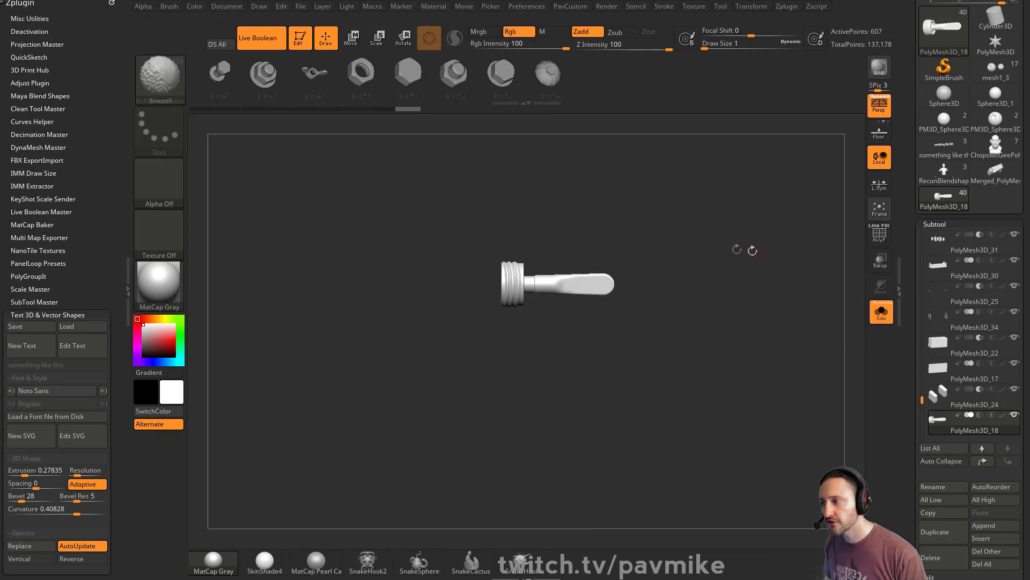
pyautogui.click(879, 233)
pyautogui.moveTo(757, 224); pyautogui.dragTo(672, 258)
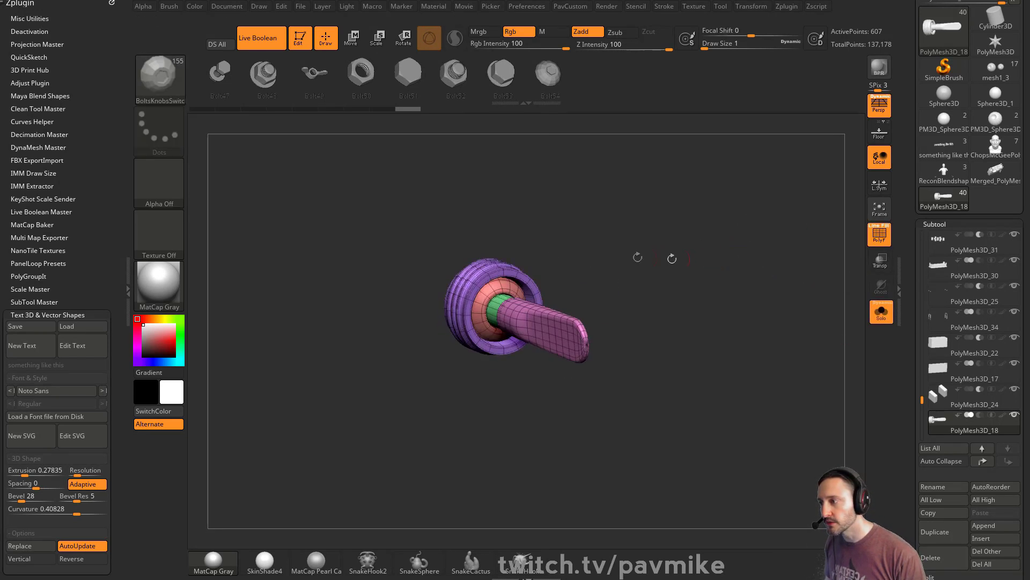
# Mask only the new switch's ribbed collar using its polygroup visibility, leaving the ball, neck and lever unmasked
pyautogui.keyDown('ctrl'); pyautogui.keyDown('alt'); pyautogui.keyDown('shift'); pyautogui.click(463, 267); pyautogui.keyUp('shift'); pyautogui.keyUp('alt'); pyautogui.keyUp('ctrl')
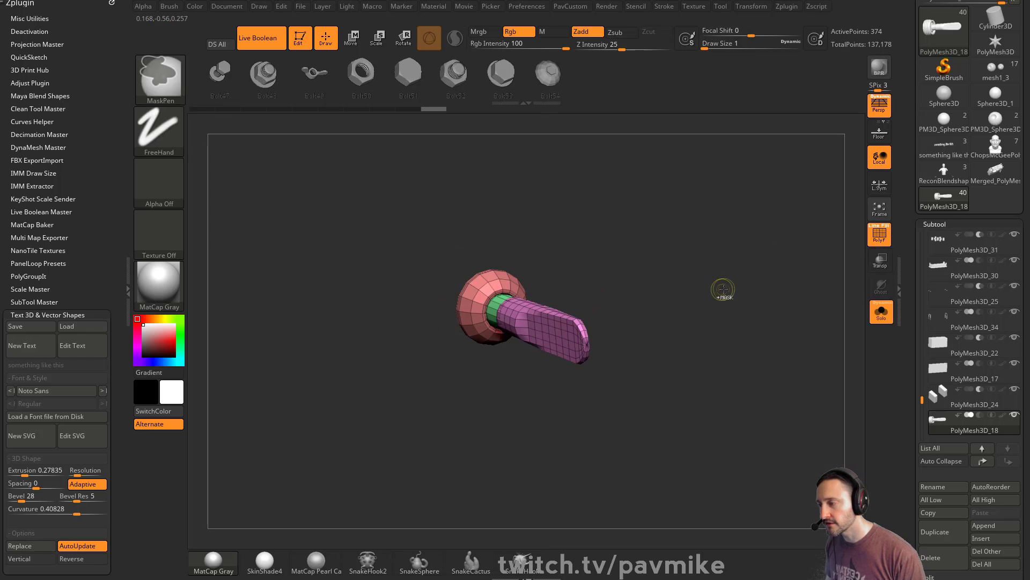
pyautogui.keyDown('ctrl'); pyautogui.keyDown('shift'); pyautogui.click(733, 244); pyautogui.keyUp('shift'); pyautogui.keyUp('ctrl')
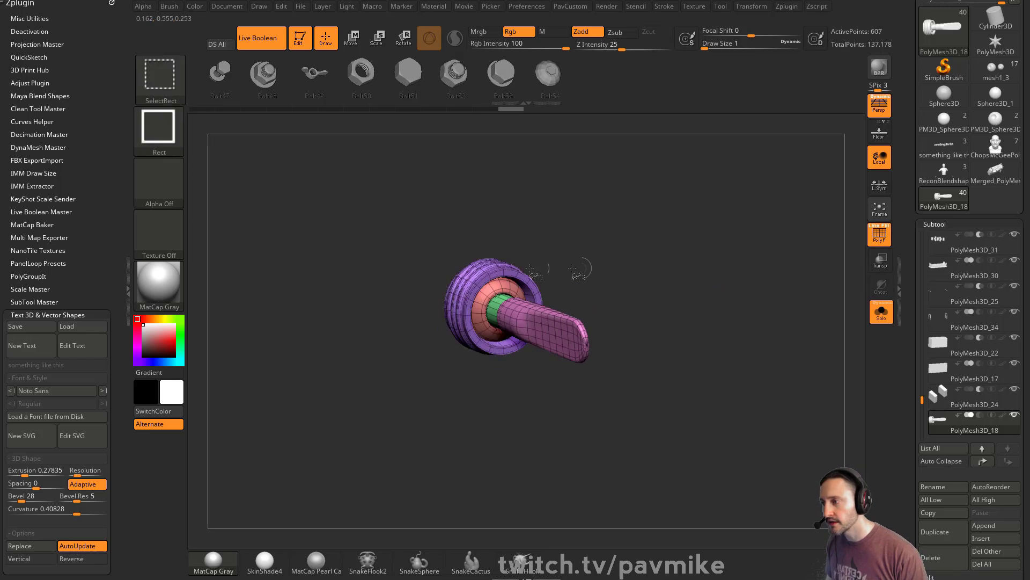
pyautogui.keyDown('ctrl'); pyautogui.keyDown('shift'); pyautogui.click(480, 276); pyautogui.keyUp('shift'); pyautogui.keyUp('ctrl')
pyautogui.keyDown('ctrl'); pyautogui.keyDown('shift'); pyautogui.moveTo(595, 248); pyautogui.dragTo(707, 302); pyautogui.keyUp('shift'); pyautogui.keyUp('ctrl')
pyautogui.keyDown('ctrl'); pyautogui.click(726, 250); pyautogui.keyUp('ctrl')
pyautogui.keyDown('ctrl'); pyautogui.keyDown('shift'); pyautogui.click(717, 237); pyautogui.keyUp('shift'); pyautogui.keyUp('ctrl')
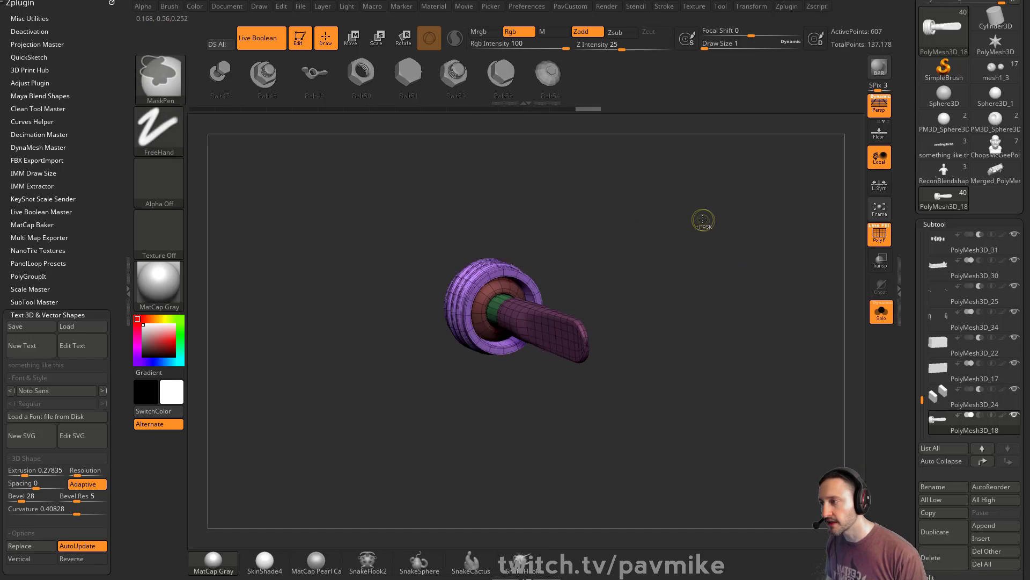
pyautogui.keyDown('ctrl'); pyautogui.click(704, 219); pyautogui.keyUp('ctrl')
# Try to place the gizmo pivot at the switch's ribbed collar by sliding it back along the lever's axis
pyautogui.press('w')
pyautogui.moveTo(684, 222); pyautogui.dragTo(758, 243)
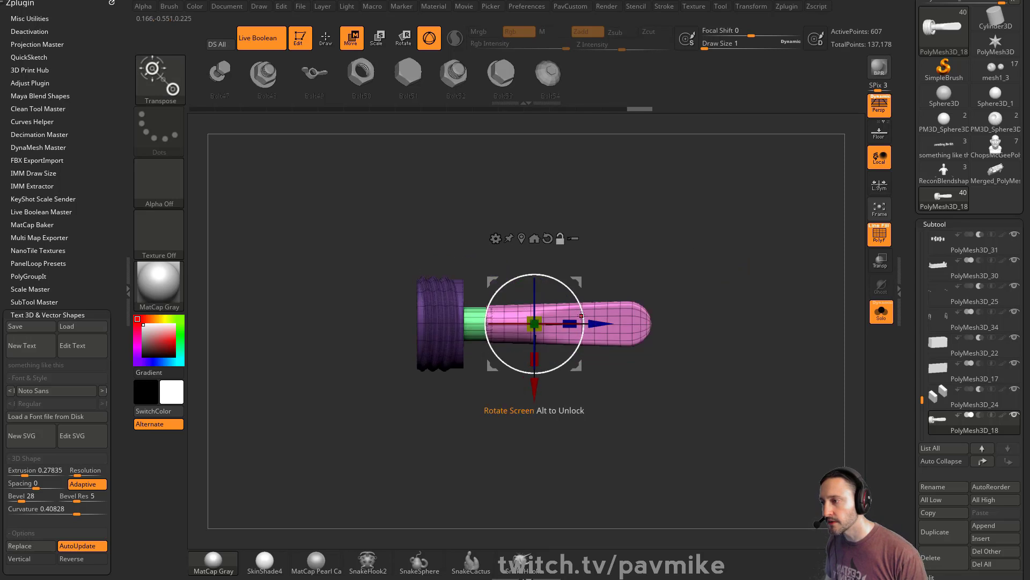
pyautogui.keyDown('alt'); pyautogui.moveTo(598, 323); pyautogui.dragTo(505, 330); pyautogui.keyUp('alt')
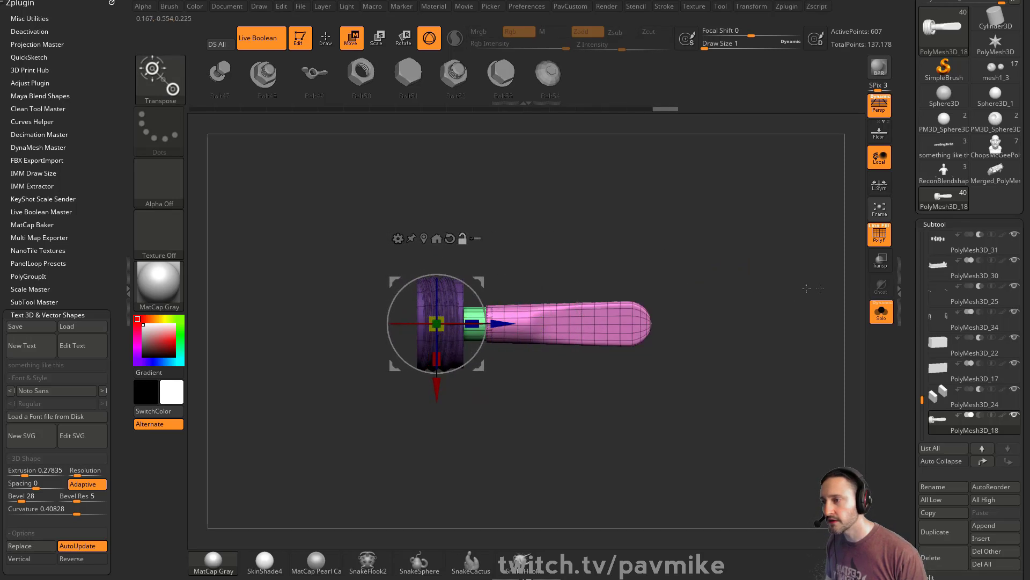
pyautogui.press('q')
pyautogui.moveTo(567, 226); pyautogui.dragTo(460, 303)
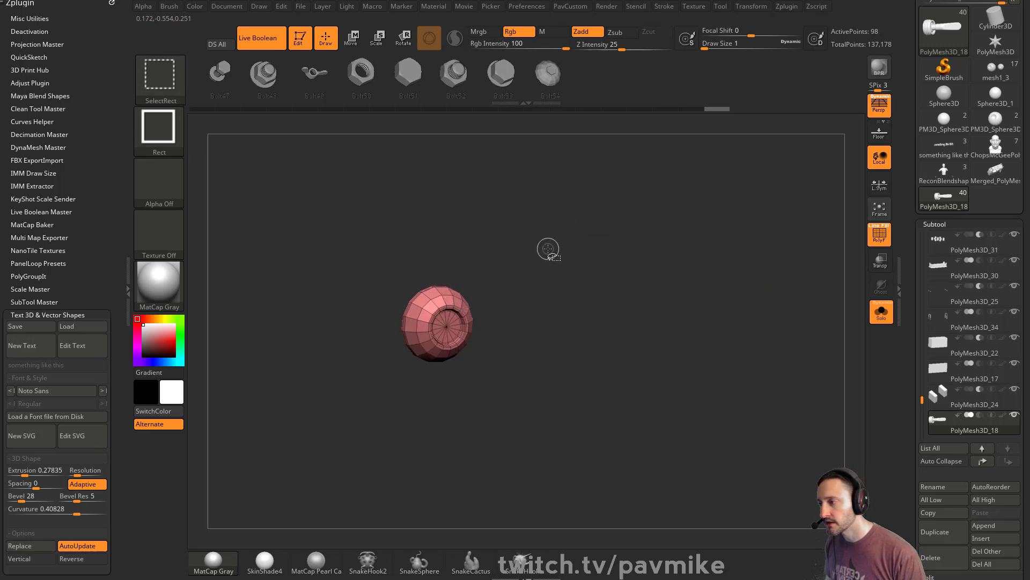
# Hide the ribbed collar and set the gizmo at the center of the ball's flat back face
pyautogui.keyDown('ctrl'); pyautogui.keyDown('shift'); pyautogui.click(538, 256); pyautogui.keyUp('shift'); pyautogui.keyUp('ctrl')
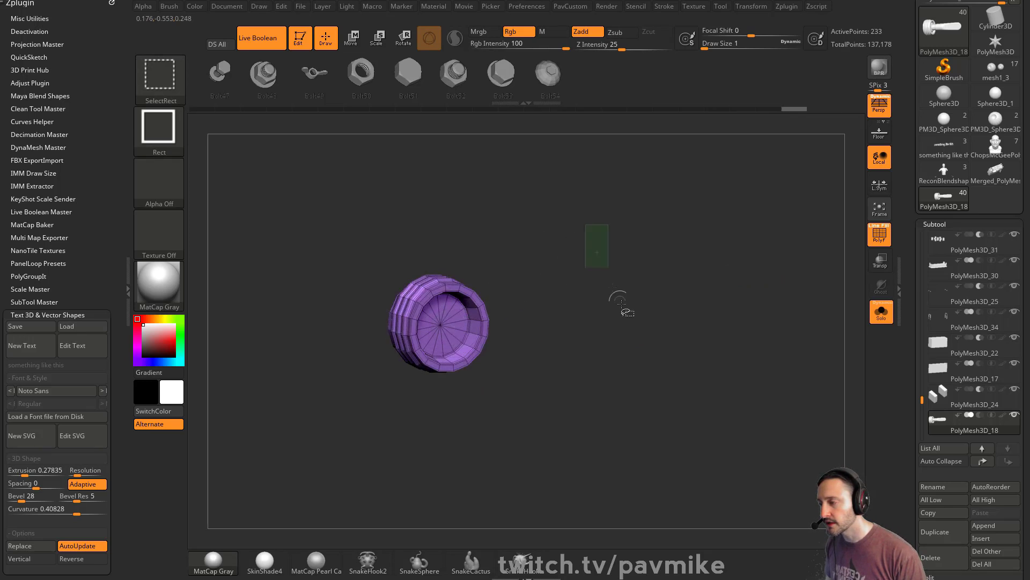
pyautogui.keyDown('ctrl'); pyautogui.keyDown('shift'); pyautogui.moveTo(622, 304); pyautogui.dragTo(623, 307); pyautogui.keyUp('shift'); pyautogui.keyUp('ctrl')
pyautogui.moveTo(617, 296); pyautogui.dragTo(692, 253)
pyautogui.press('w')
pyautogui.moveTo(475, 286); pyautogui.dragTo(594, 207)
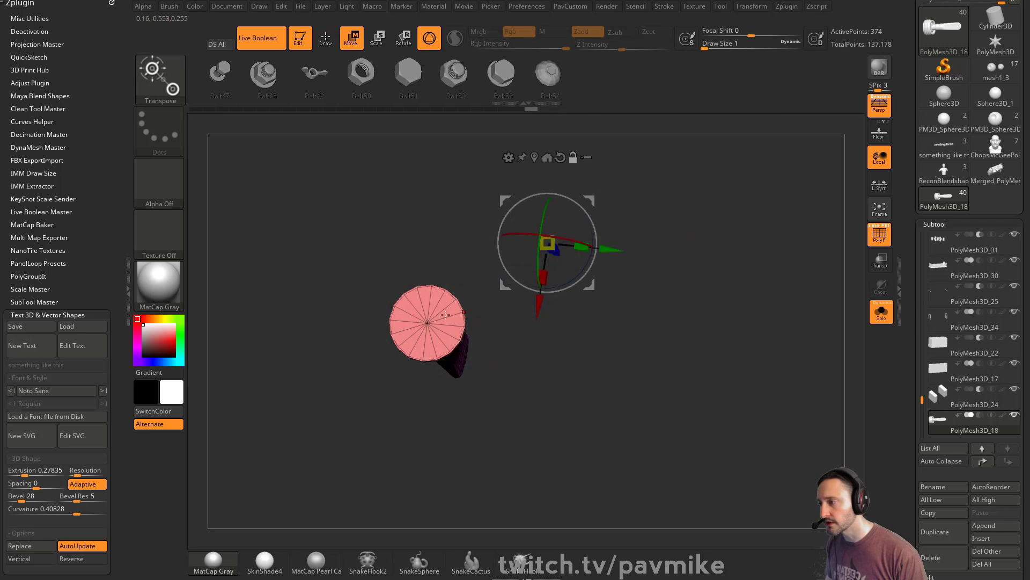
pyautogui.keyDown('alt'); pyautogui.click(427, 322); pyautogui.keyUp('alt')
pyautogui.moveTo(666, 242); pyautogui.dragTo(579, 249)
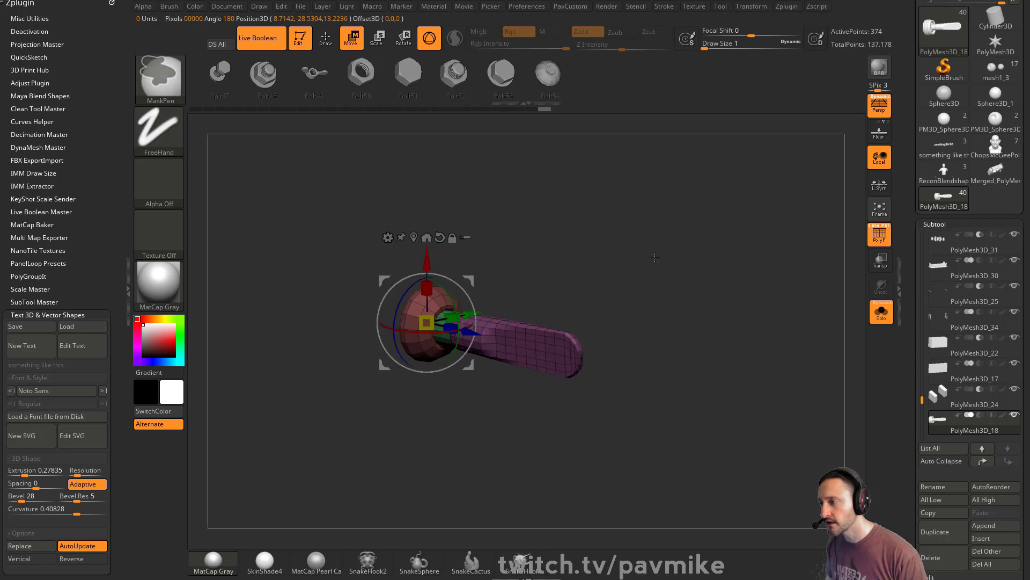
# Show the whole switch, invert the mask to protect the collar, rotate the ball and lever downward, and leave the subtool's isolation
pyautogui.keyDown('ctrl'); pyautogui.keyDown('shift'); pyautogui.click(668, 229); pyautogui.keyUp('shift'); pyautogui.keyUp('ctrl')
pyautogui.keyDown('ctrl'); pyautogui.click(677, 211); pyautogui.keyUp('ctrl')
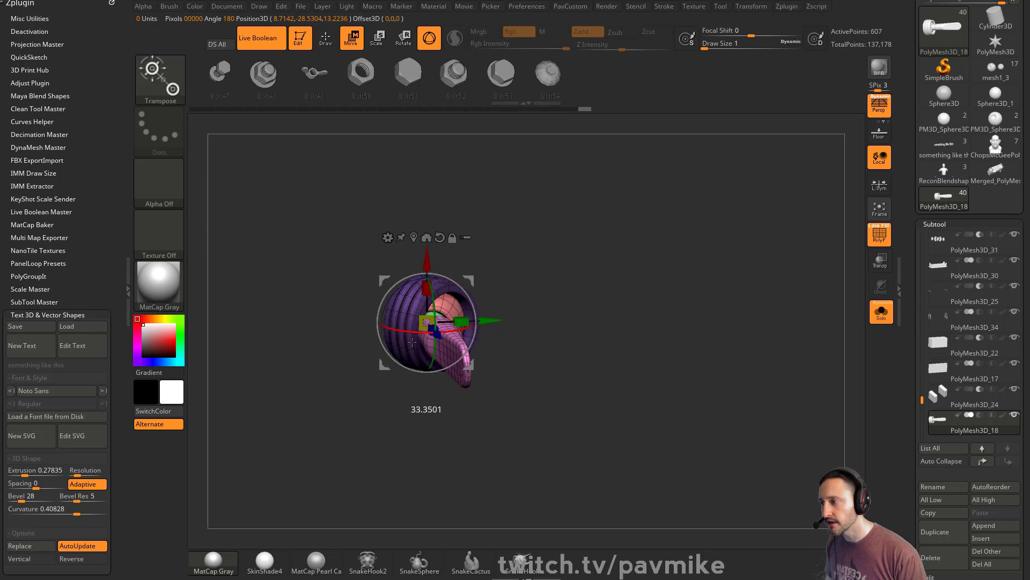
pyautogui.moveTo(440, 318); pyautogui.dragTo(672, 261)
pyautogui.click(882, 316)
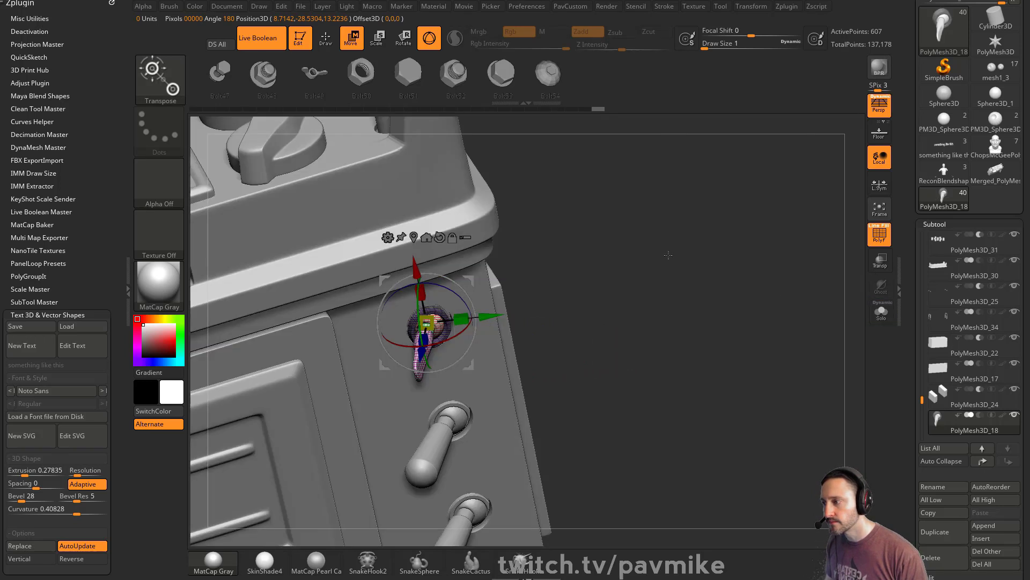
# Check the tilted switch beside the other toggles and on the whole radio with polyframe off
pyautogui.press('q')
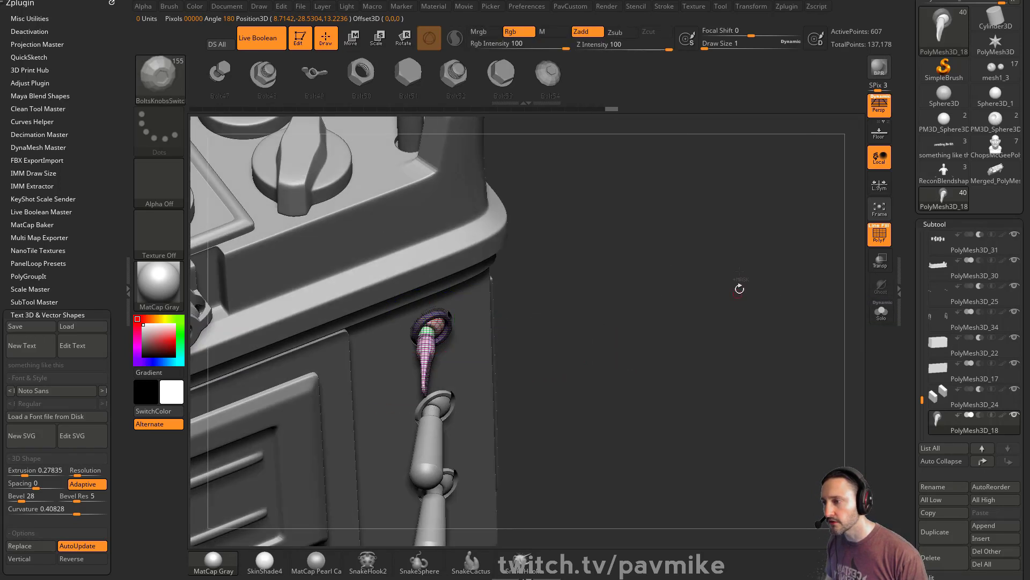
pyautogui.keyDown('alt'); pyautogui.moveTo(701, 268); pyautogui.dragTo(734, 271); pyautogui.keyUp('alt')
pyautogui.moveTo(670, 277); pyautogui.dragTo(751, 298)
pyautogui.keyDown('alt'); pyautogui.moveTo(752, 299); pyautogui.dragTo(787, 275); pyautogui.keyUp('alt')
# Load the ButtPack003_Resized.ZTL tool
pyautogui.moveTo(910, 96); pyautogui.dragTo(910, 112)
pyautogui.scroll(3, 912, 80)
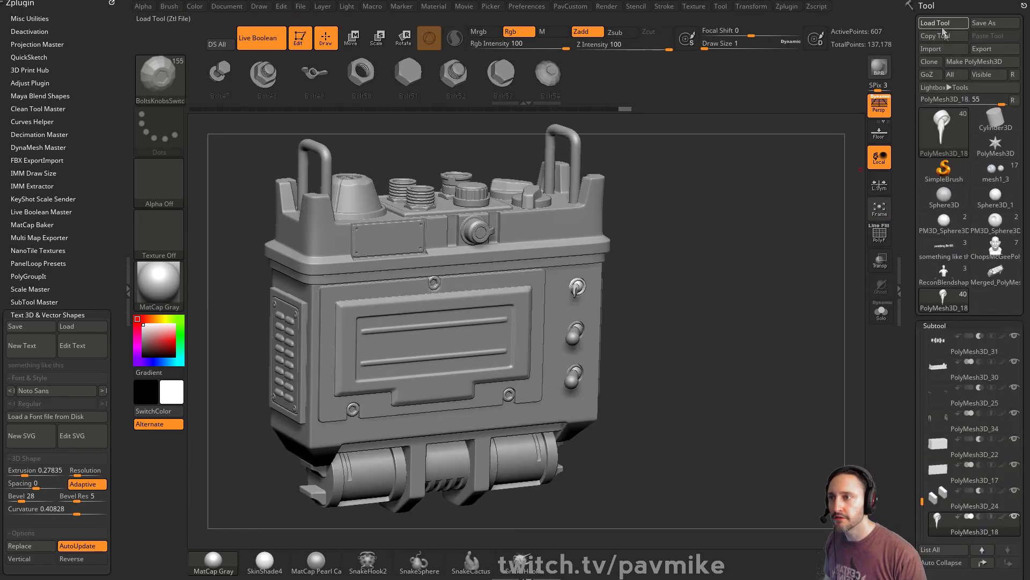
pyautogui.click(943, 27)
pyautogui.press('Escape')
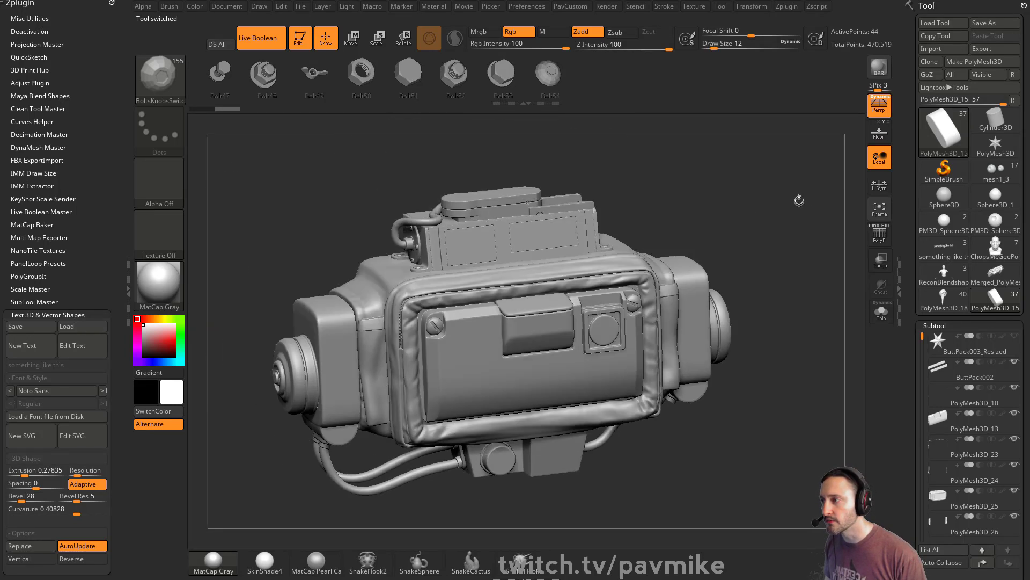
# Load ShoulderCannonResized001.ZTL and examine its muzzle, barrel and upper side, comparing Live Boolean on and off
pyautogui.click(935, 23)
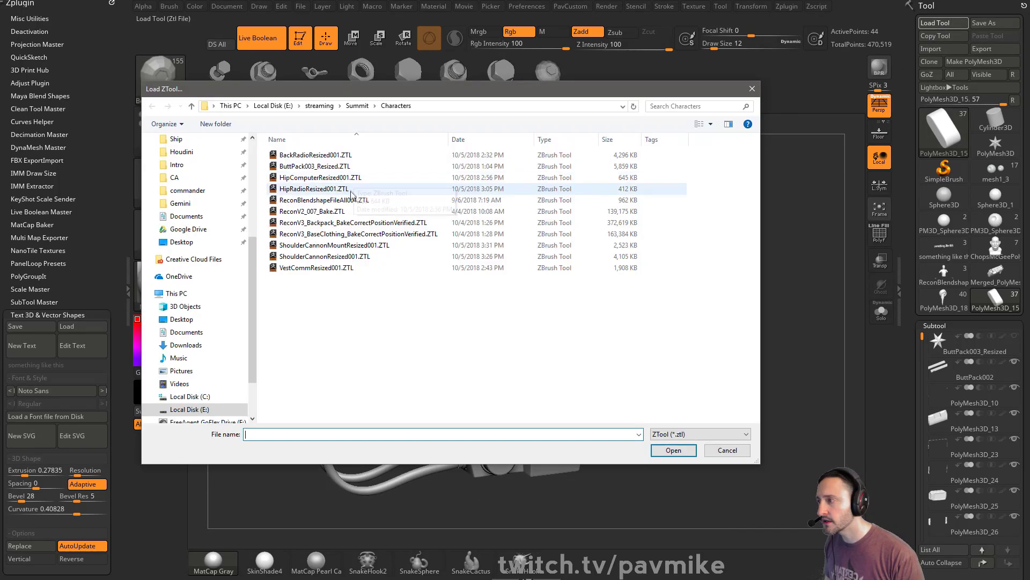
pyautogui.doubleClick(352, 258)
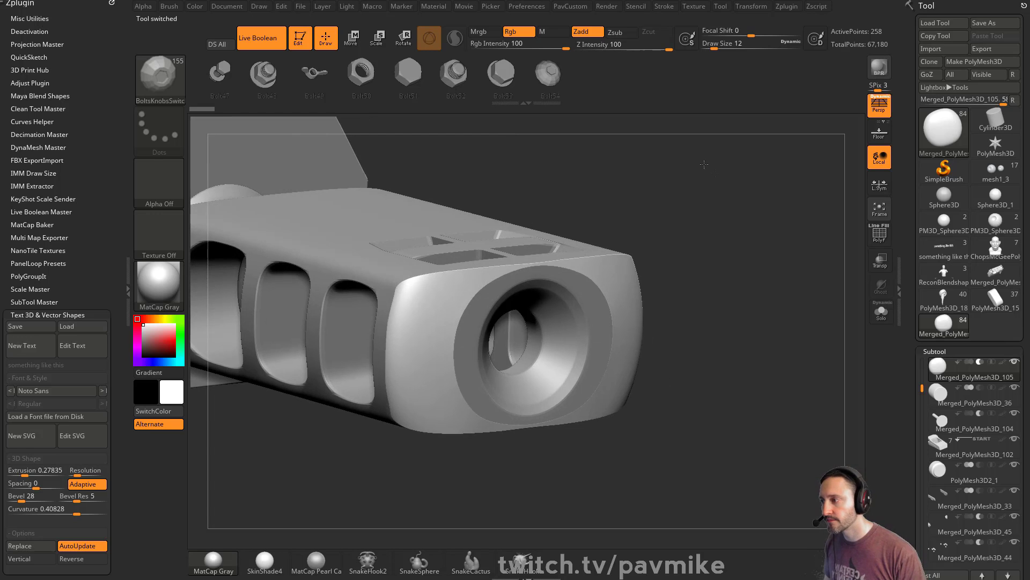
pyautogui.keyDown('alt'); pyautogui.moveTo(704, 164); pyautogui.dragTo(609, 275); pyautogui.keyUp('alt')
pyautogui.hotkey('alt', 'b')
pyautogui.hotkey('alt', 'b')
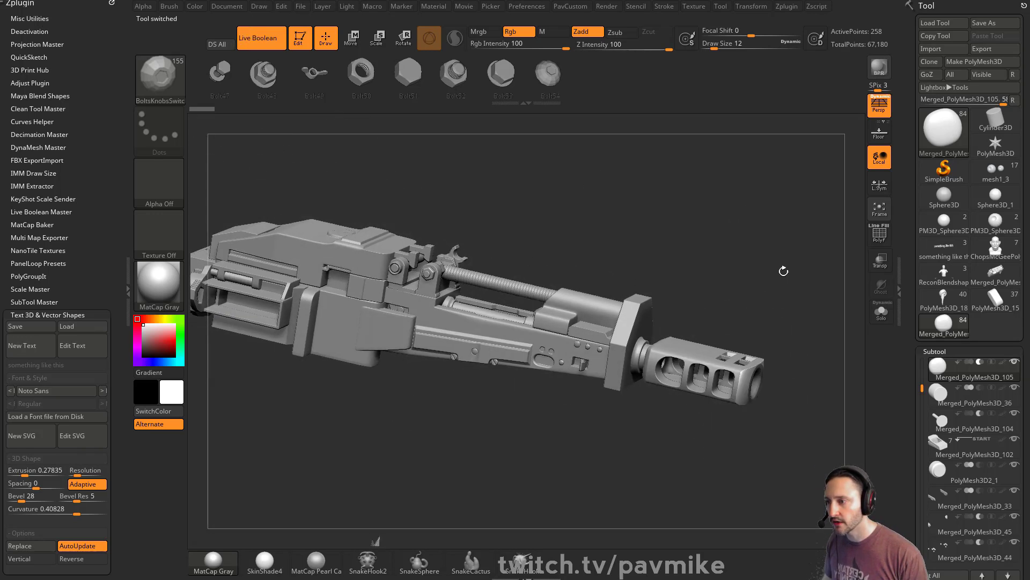
pyautogui.moveTo(788, 278); pyautogui.dragTo(717, 292)
pyautogui.moveTo(820, 309)
pyautogui.mouseDown()
pyautogui.moveTo(825, 357)
pyautogui.moveTo(766, 365)
pyautogui.mouseUp()
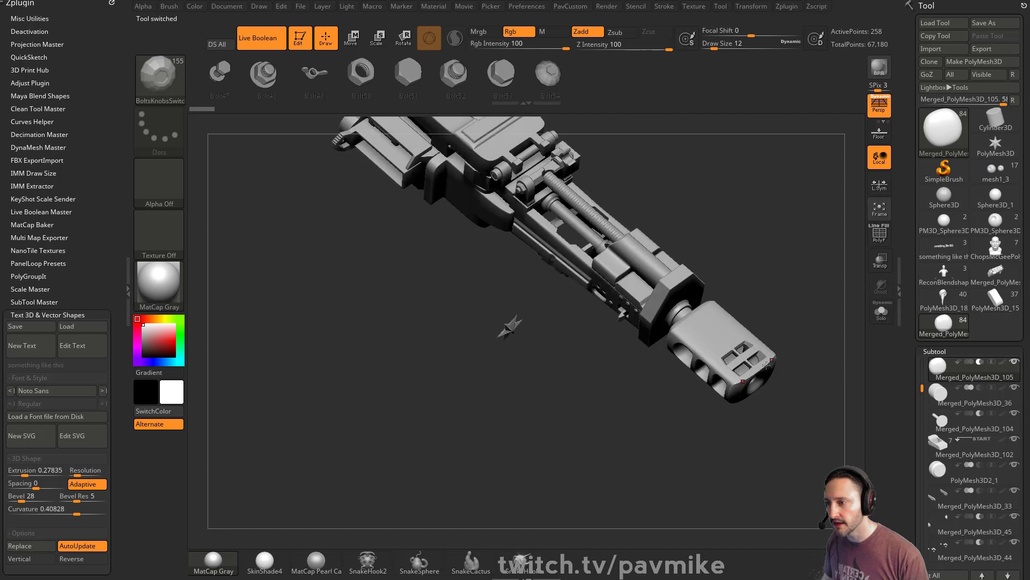
pyautogui.moveTo(807, 312); pyautogui.dragTo(520, 346)
pyautogui.hotkey('alt', 'b')
pyautogui.hotkey('alt', 'b')
pyautogui.moveTo(668, 290); pyautogui.dragTo(852, 282)
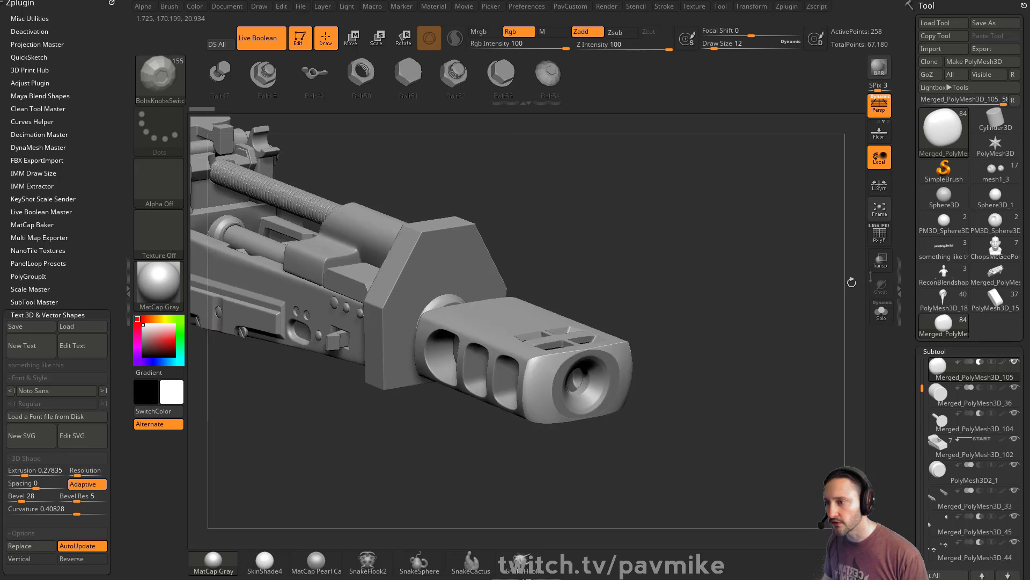
# Choose the Standard brush with a draw size of 177 and turn the view to the cannon's rear
pyautogui.click(879, 234)
pyautogui.moveTo(651, 242)
pyautogui.mouseDown()
pyautogui.moveTo(575, 149)
pyautogui.moveTo(720, 162)
pyautogui.moveTo(711, 196)
pyautogui.moveTo(720, 223)
pyautogui.moveTo(773, 181)
pyautogui.moveTo(504, 186)
pyautogui.moveTo(786, 319)
pyautogui.moveTo(773, 214)
pyautogui.moveTo(593, 157)
pyautogui.moveTo(585, 222)
pyautogui.moveTo(461, 218)
pyautogui.mouseUp()
pyautogui.press('s')
pyautogui.press('b')
pyautogui.press('s')
pyautogui.press('t')
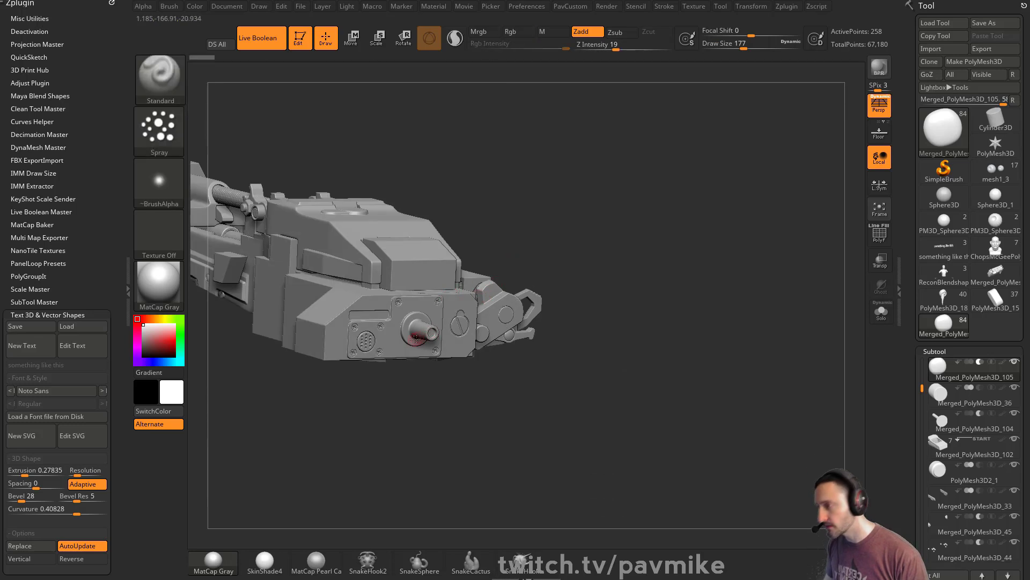
# Select the cannon's rear plate subtool, frame it and compare the rear details with Live Boolean off and on
pyautogui.keyDown('alt'); pyautogui.click(399, 305); pyautogui.keyUp('alt')
pyautogui.press('f')
pyautogui.hotkey('ctrl', 'b')
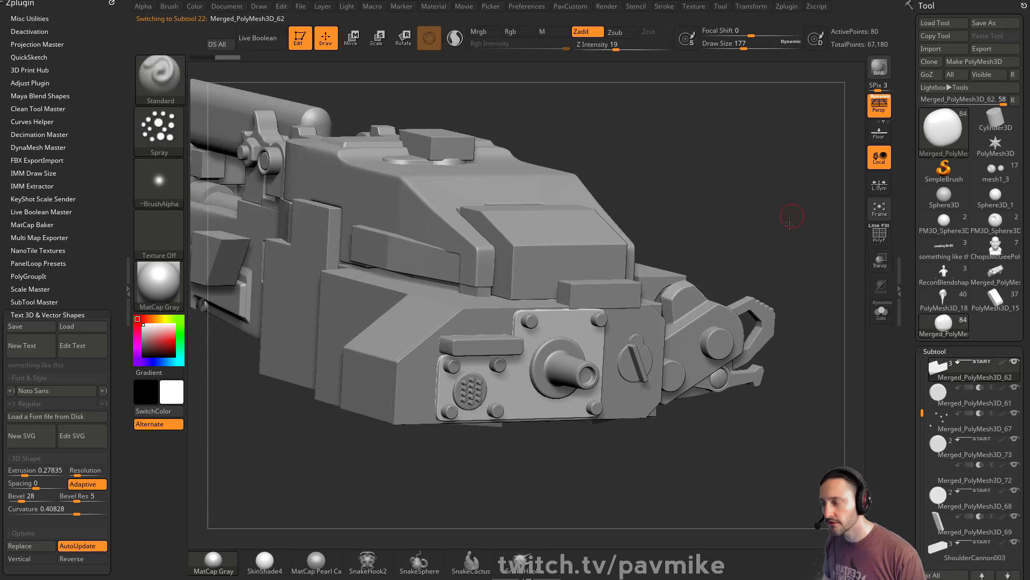
pyautogui.moveTo(795, 221)
pyautogui.mouseDown()
pyautogui.moveTo(782, 217)
pyautogui.moveTo(795, 209)
pyautogui.moveTo(797, 218)
pyautogui.mouseUp()
pyautogui.hotkey('ctrl', 'b')
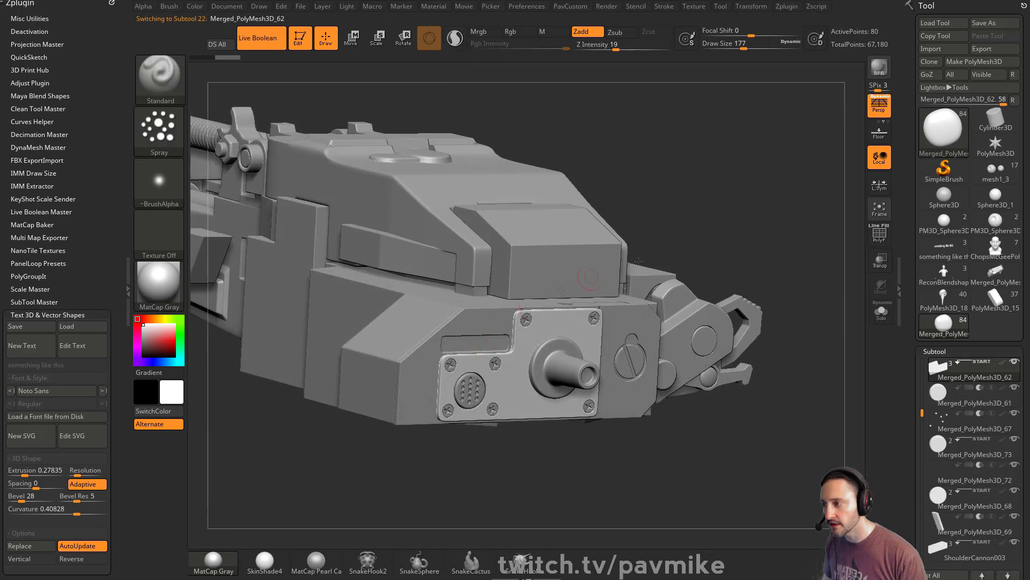
pyautogui.moveTo(639, 261); pyautogui.dragTo(668, 209)
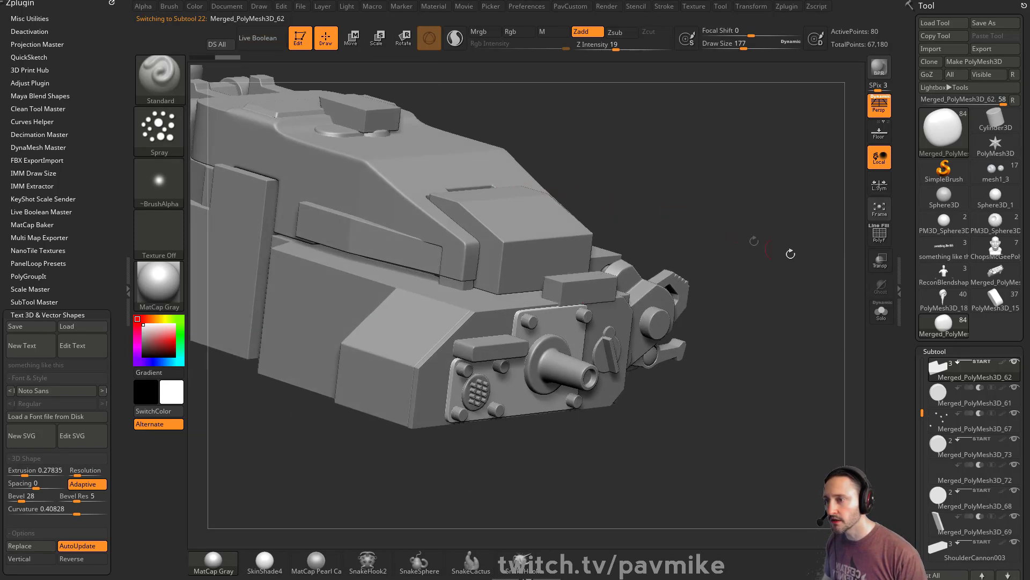
# Inspect the topology and polygroups of the cannon's top shell, side plates, lower housing and receiver with polyframe on
pyautogui.click(882, 242)
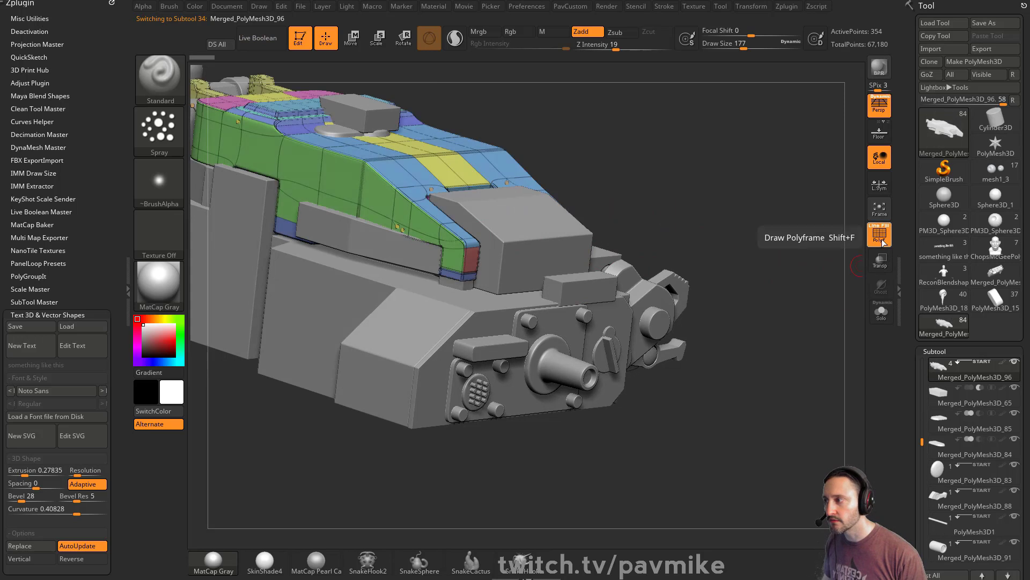
pyautogui.keyDown('alt'); pyautogui.moveTo(758, 234); pyautogui.dragTo(907, 247); pyautogui.keyUp('alt')
pyautogui.keyDown('alt'); pyautogui.click(368, 275); pyautogui.keyUp('alt')
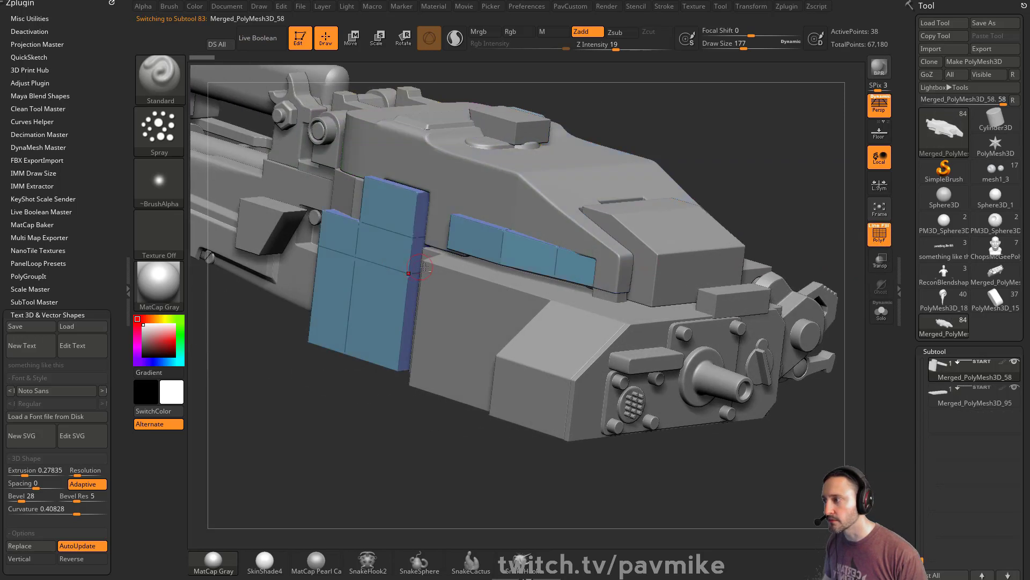
pyautogui.keyDown('alt'); pyautogui.click(493, 299); pyautogui.keyUp('alt')
pyautogui.keyDown('alt'); pyautogui.moveTo(776, 175); pyautogui.dragTo(859, 272); pyautogui.keyUp('alt')
pyautogui.keyDown('alt'); pyautogui.click(329, 271); pyautogui.keyUp('alt')
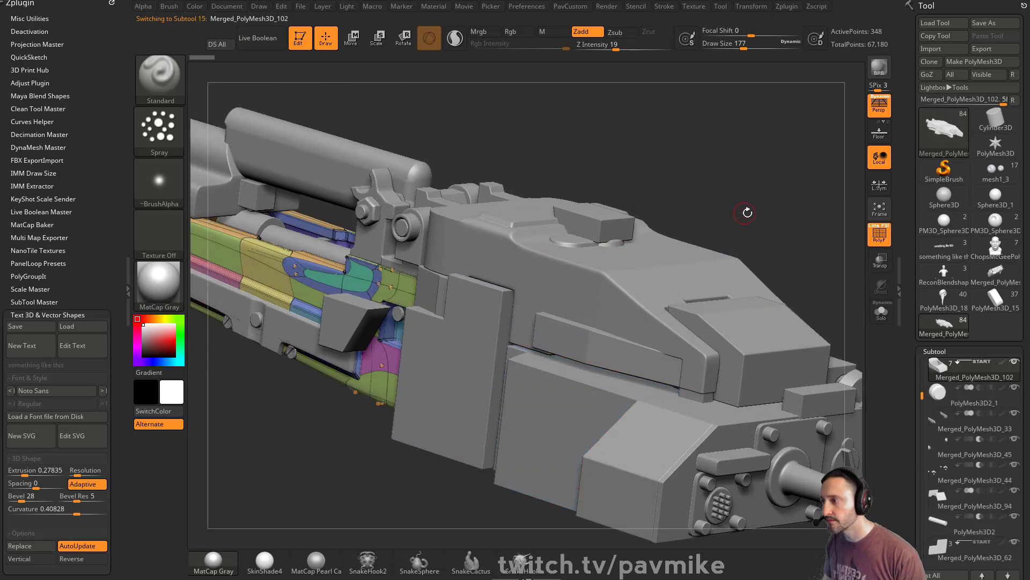
# Compare the receiver area with Live Boolean on and off, then view the whole cannon with polyframe off
pyautogui.hotkey('shift', 'b')
pyautogui.hotkey('shift', 'b')
pyautogui.hotkey('shift', 'b')
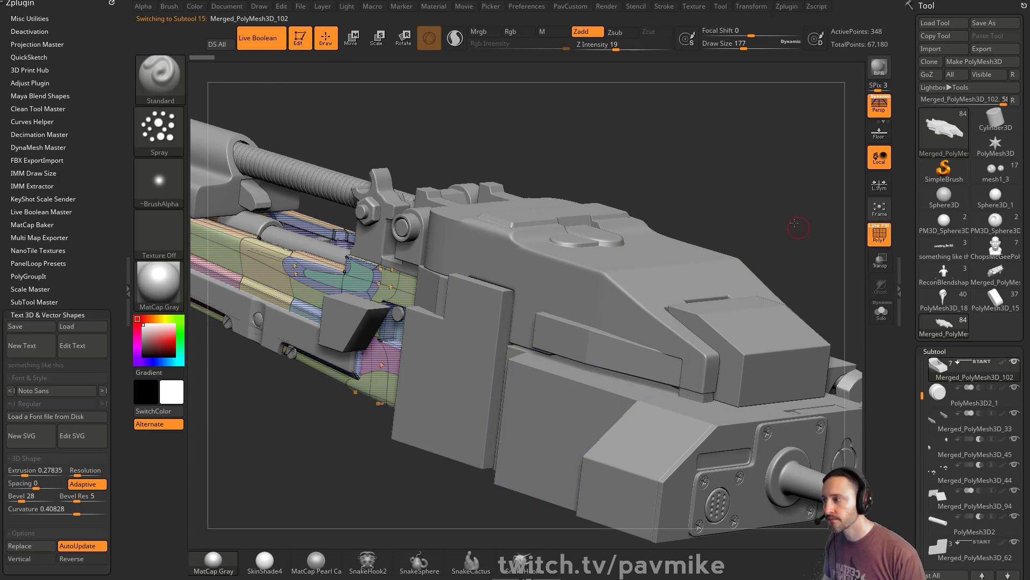
pyautogui.hotkey('shift', 'f')
pyautogui.keyDown('alt'); pyautogui.moveTo(795, 223); pyautogui.dragTo(724, 187); pyautogui.keyUp('alt')
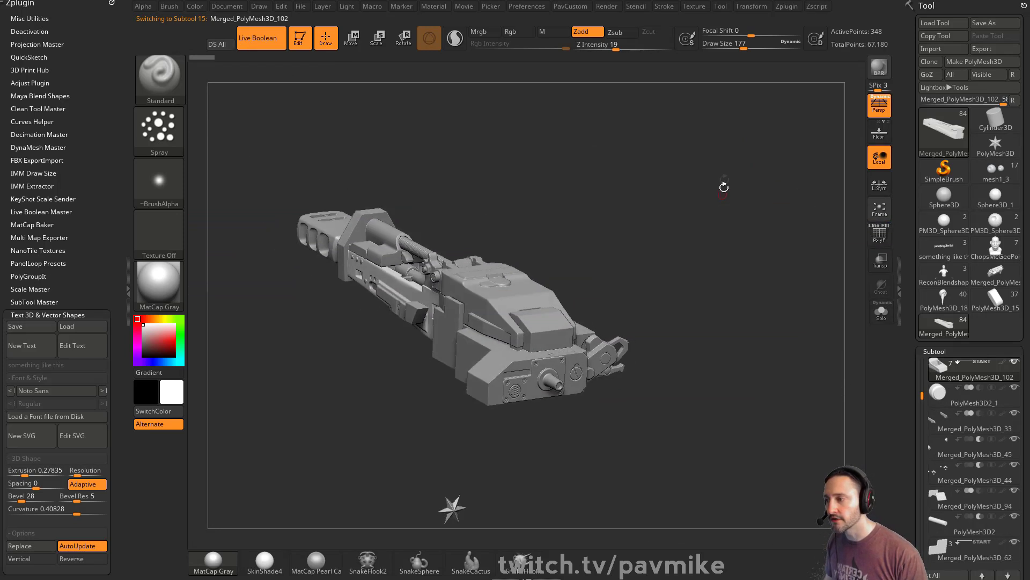
# Load ShoulderCannonMountResized001.ZTL and inspect its pivot head with Live Boolean off and polyframe toggled
pyautogui.click(930, 51)
pyautogui.doubleClick(345, 230)
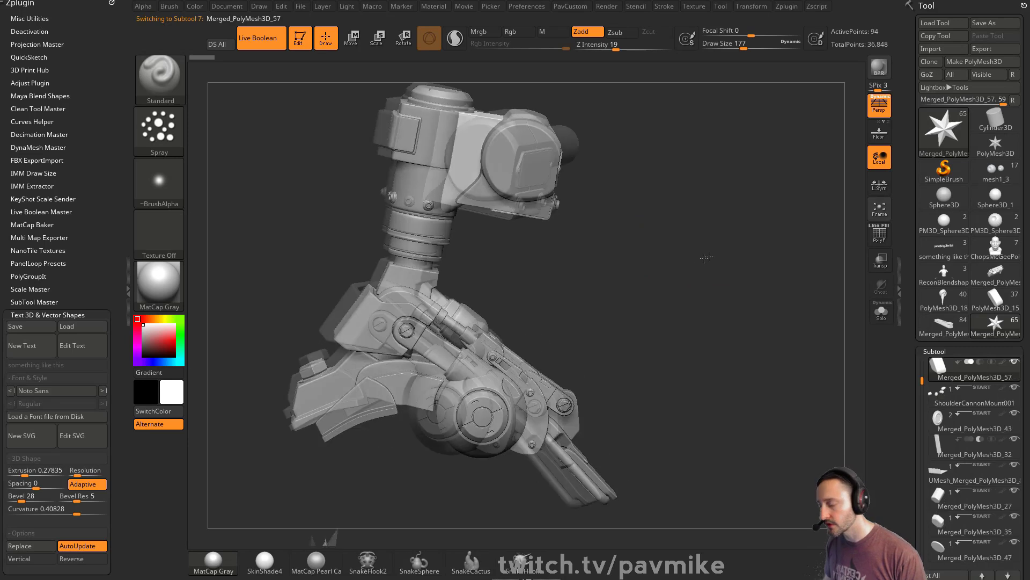
pyautogui.moveTo(695, 240); pyautogui.dragTo(842, 231)
pyautogui.hotkey('ctrl', 'b')
pyautogui.click(878, 234)
pyautogui.keyDown('alt'); pyautogui.moveTo(829, 161); pyautogui.dragTo(845, 255); pyautogui.keyUp('alt')
pyautogui.hotkey('shift', 'f')
pyautogui.hotkey('ctrl', 'b')
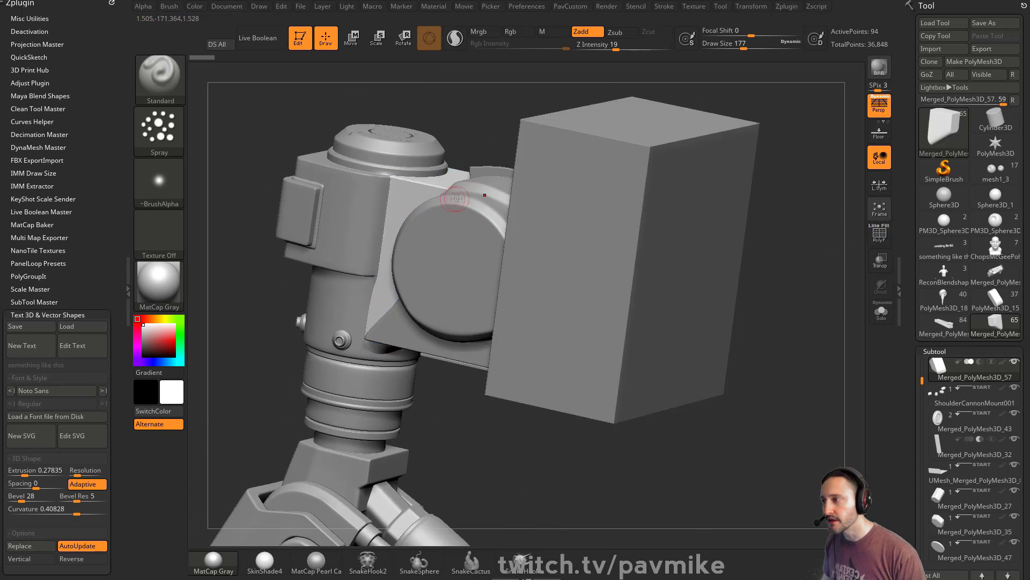
# Compare the mount head's block cutter with its boolean result, then examine the full mount with Live Boolean on
pyautogui.hotkey('ctrl', 'b')
pyautogui.moveTo(715, 293); pyautogui.dragTo(426, 231)
pyautogui.moveTo(708, 145)
pyautogui.mouseDown()
pyautogui.moveTo(758, 132)
pyautogui.moveTo(761, 156)
pyautogui.moveTo(789, 181)
pyautogui.moveTo(735, 138)
pyautogui.moveTo(697, 146)
pyautogui.moveTo(733, 145)
pyautogui.moveTo(780, 181)
pyautogui.mouseUp()
pyautogui.hotkey('ctrl', 'b')
pyautogui.hotkey('ctrl', 'b')
pyautogui.moveTo(780, 180)
pyautogui.mouseDown()
pyautogui.moveTo(773, 175)
pyautogui.moveTo(781, 204)
pyautogui.moveTo(725, 198)
pyautogui.mouseUp()
pyautogui.press('s')
pyautogui.moveTo(771, 228)
pyautogui.mouseDown()
pyautogui.moveTo(747, 227)
pyautogui.moveTo(782, 201)
pyautogui.moveTo(788, 213)
pyautogui.moveTo(717, 216)
pyautogui.moveTo(715, 232)
pyautogui.moveTo(814, 233)
pyautogui.moveTo(859, 261)
pyautogui.mouseUp()
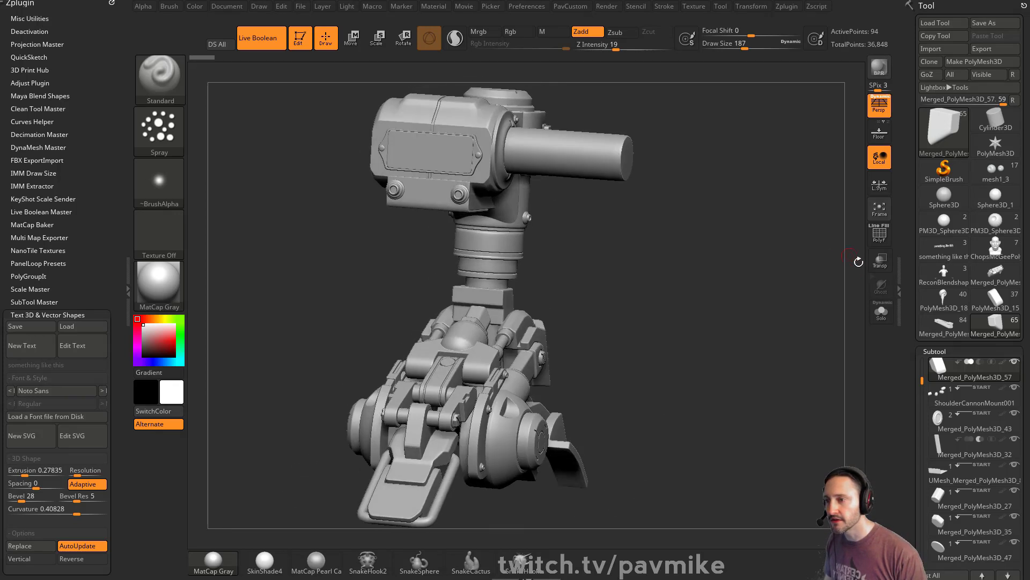
# Merge all visible mount subtools into a new tool and make that merged tool active
pyautogui.moveTo(909, 291); pyautogui.dragTo(909, 284)
pyautogui.scroll(-5, 909, 284)
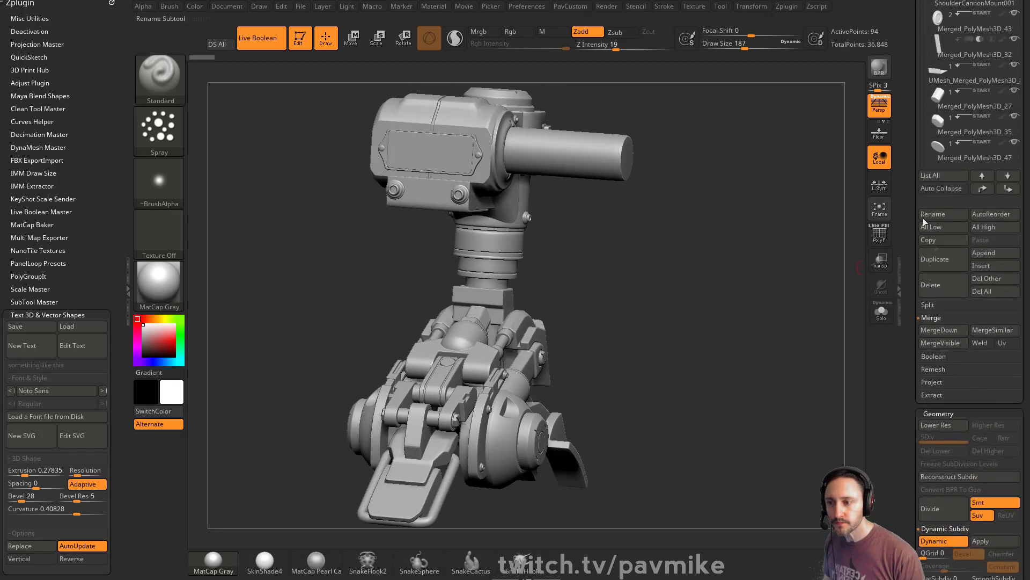
pyautogui.click(938, 343)
pyautogui.click(1000, 325)
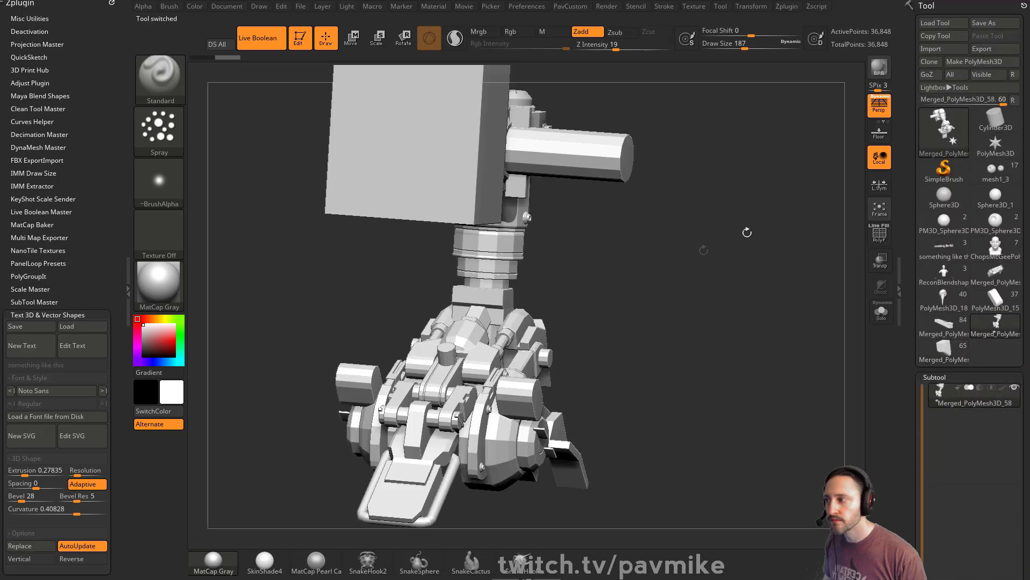
# Examine the merged mount's polygroups, enable Dynamic Subdivision on it and turn polyframe off
pyautogui.hotkey('shift', 'f')
pyautogui.keyDown('alt'); pyautogui.moveTo(364, 231); pyautogui.dragTo(637, 231); pyautogui.keyUp('alt')
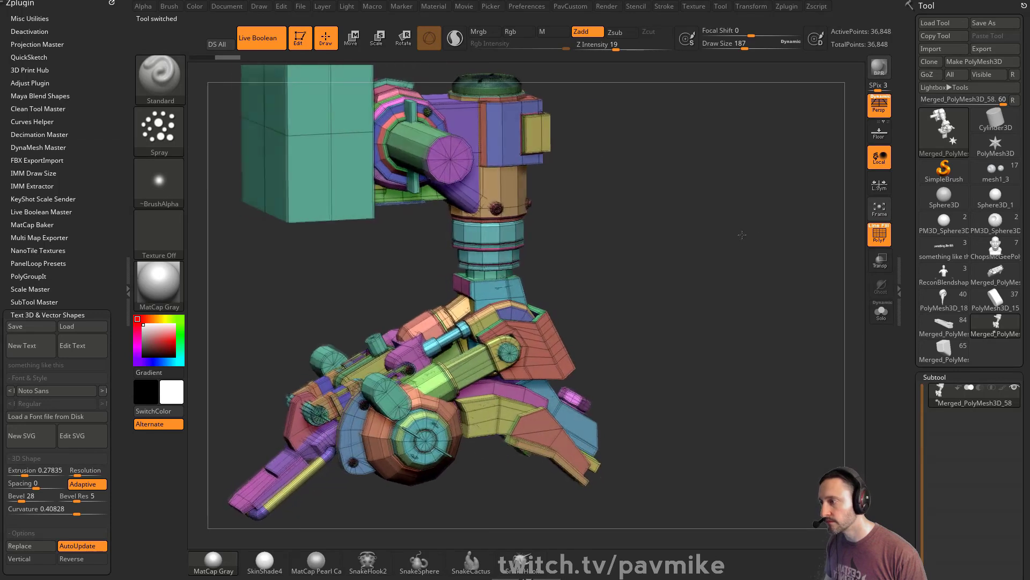
pyautogui.press('d')
pyautogui.click(876, 232)
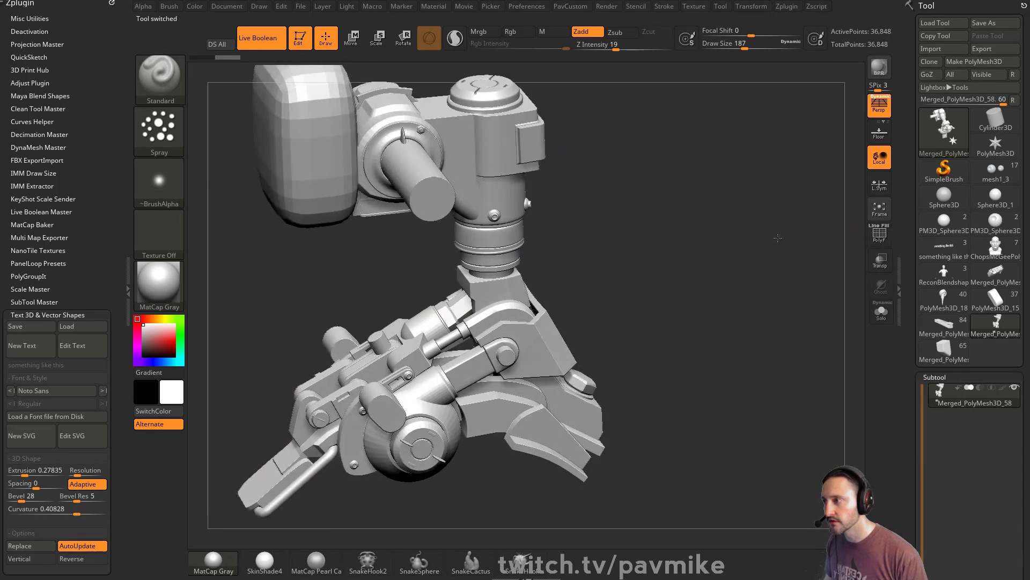